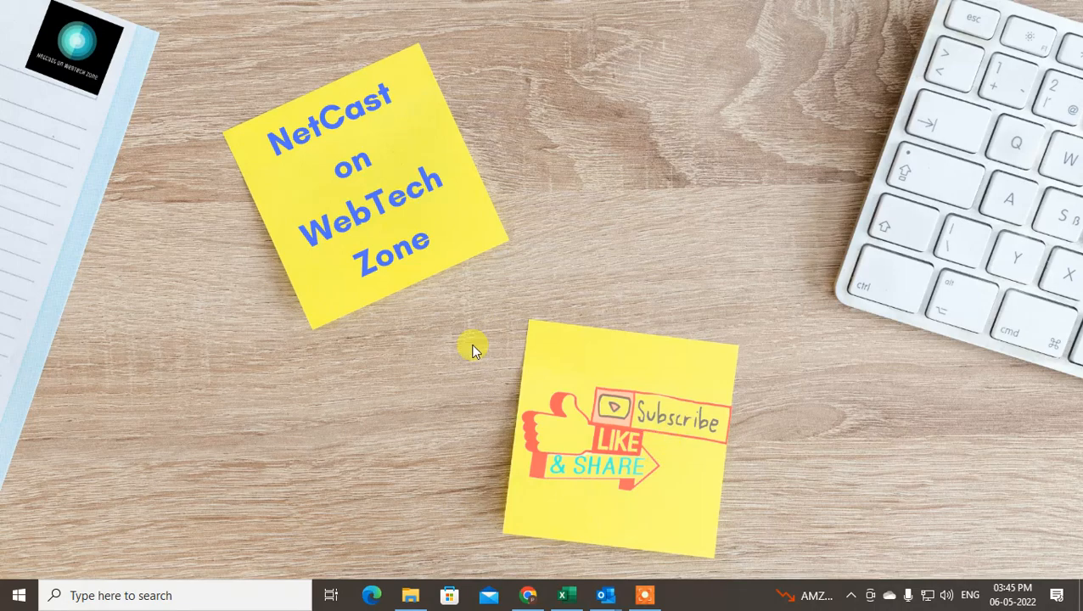
# Close the netcast wetech zone message without saving the draft
pyautogui.moveTo(612, 598)
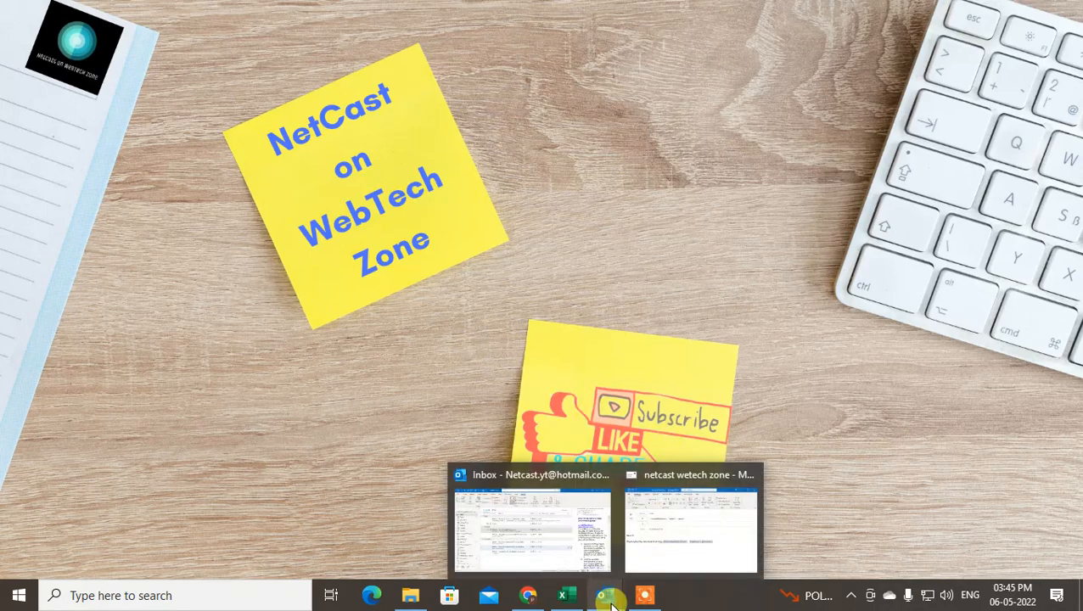
pyautogui.click(645, 509)
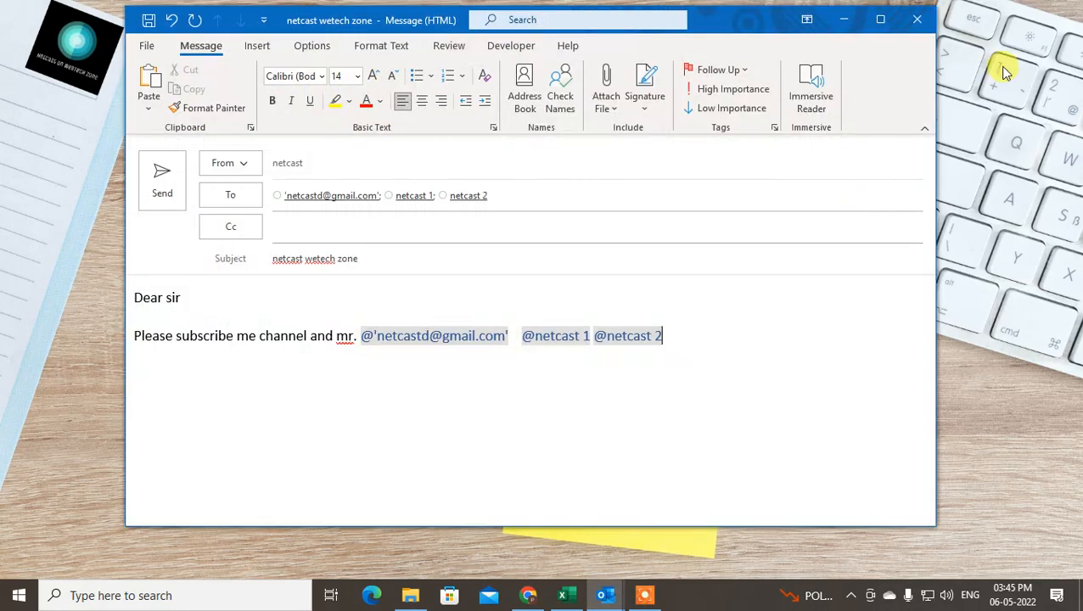
pyautogui.click(916, 19)
pyautogui.click(545, 342)
# Switch to Outlook's main window and select the Inbox
pyautogui.click(607, 598)
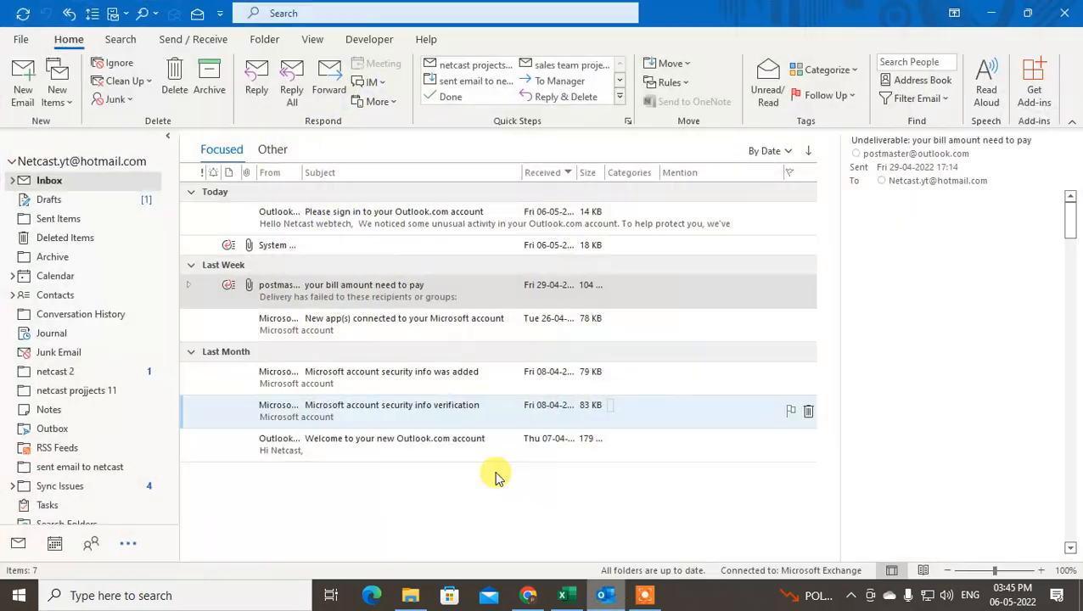
pyautogui.click(12, 180)
pyautogui.click(12, 181)
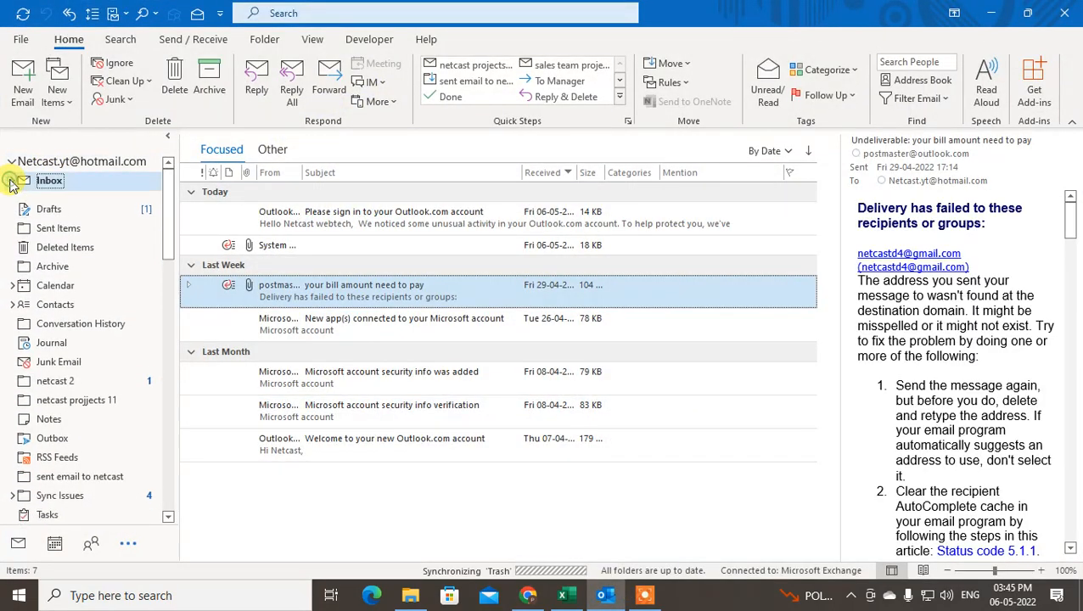
pyautogui.moveTo(168, 193); pyautogui.dragTo(168, 169)
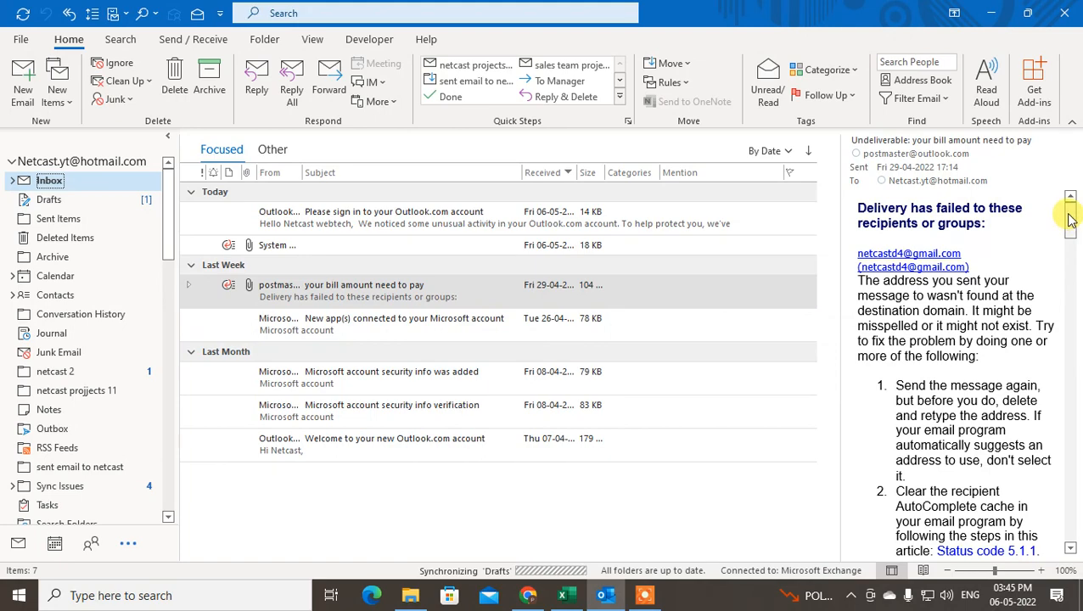
pyautogui.moveTo(1071, 221)
pyautogui.mouseDown()
pyautogui.moveTo(1076, 514)
pyautogui.moveTo(1071, 202)
pyautogui.mouseUp()
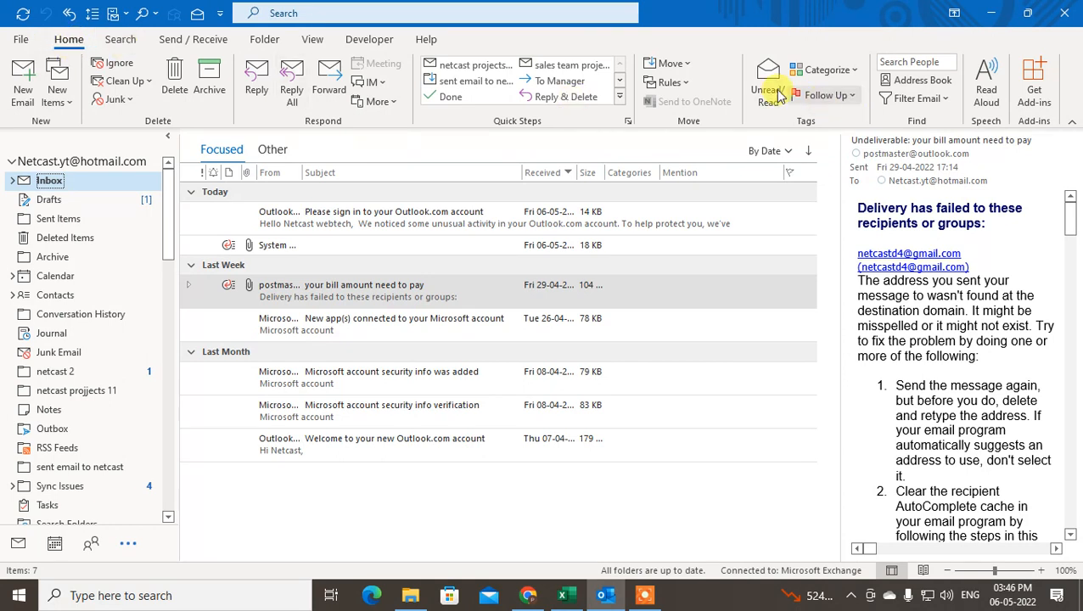
# Open Manage Rules & Alerts from the Home tab's Rules menu
pyautogui.click(674, 83)
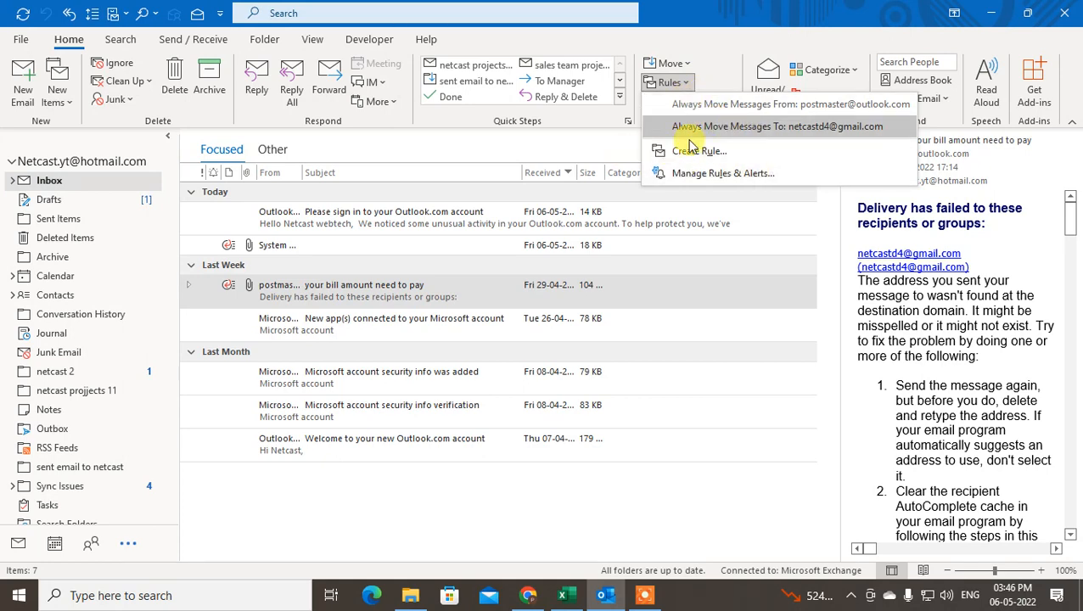
pyautogui.click(715, 175)
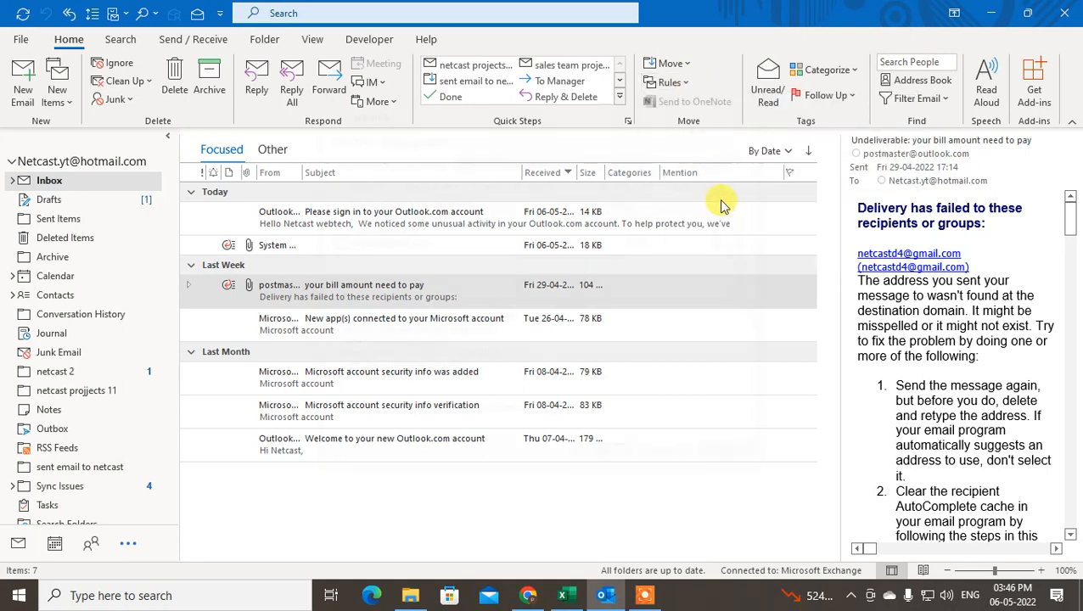
pyautogui.moveTo(548, 106); pyautogui.dragTo(477, 107)
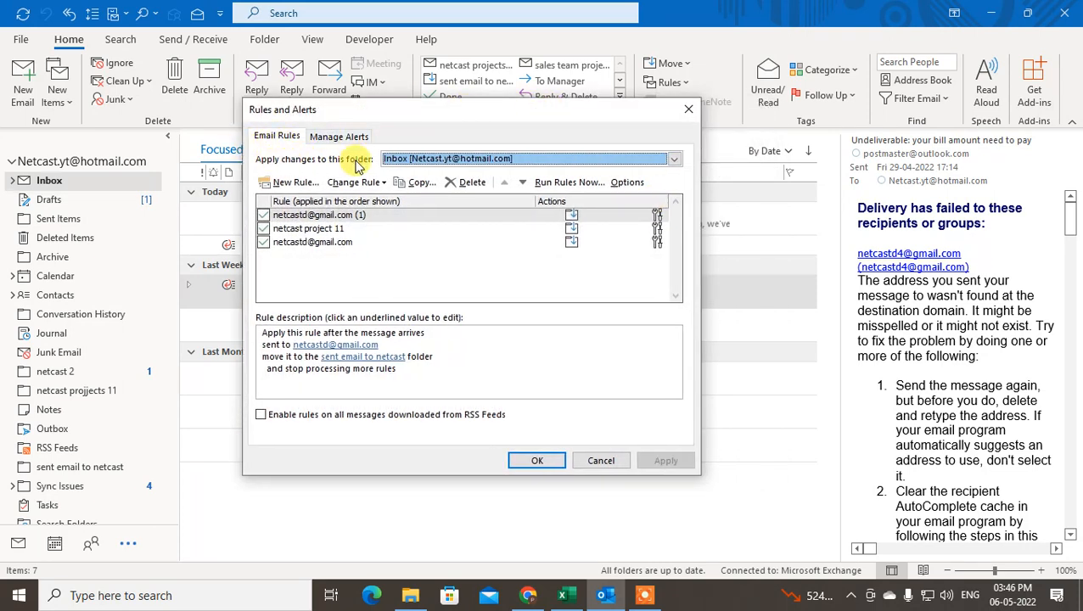
# Compare rules for Inbox [netcast] and the main account inbox, ending on the main inbox
pyautogui.click(538, 162)
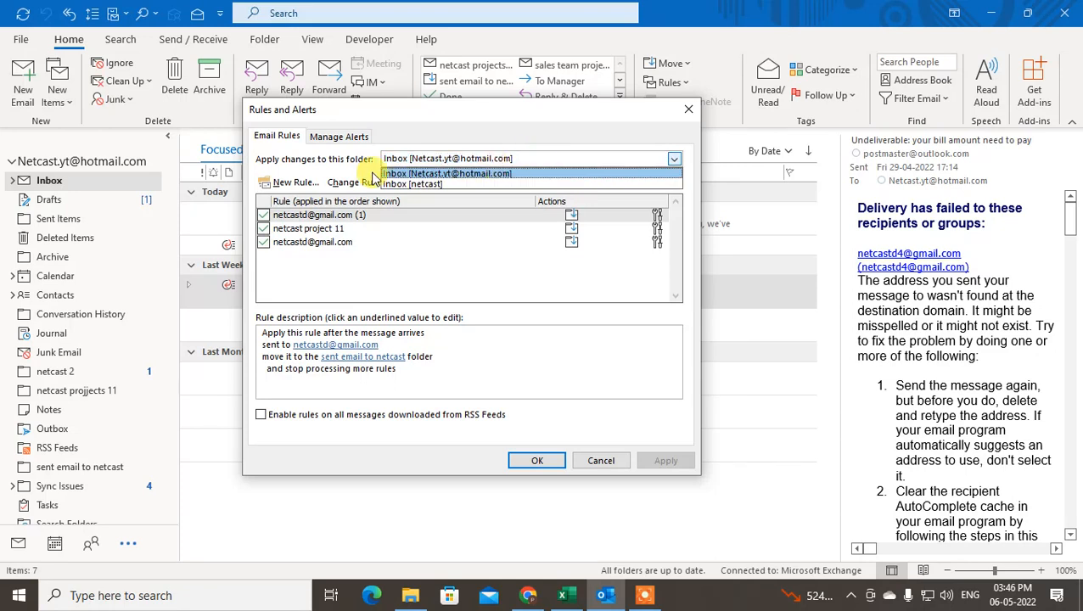
pyautogui.click(484, 184)
pyautogui.click(532, 160)
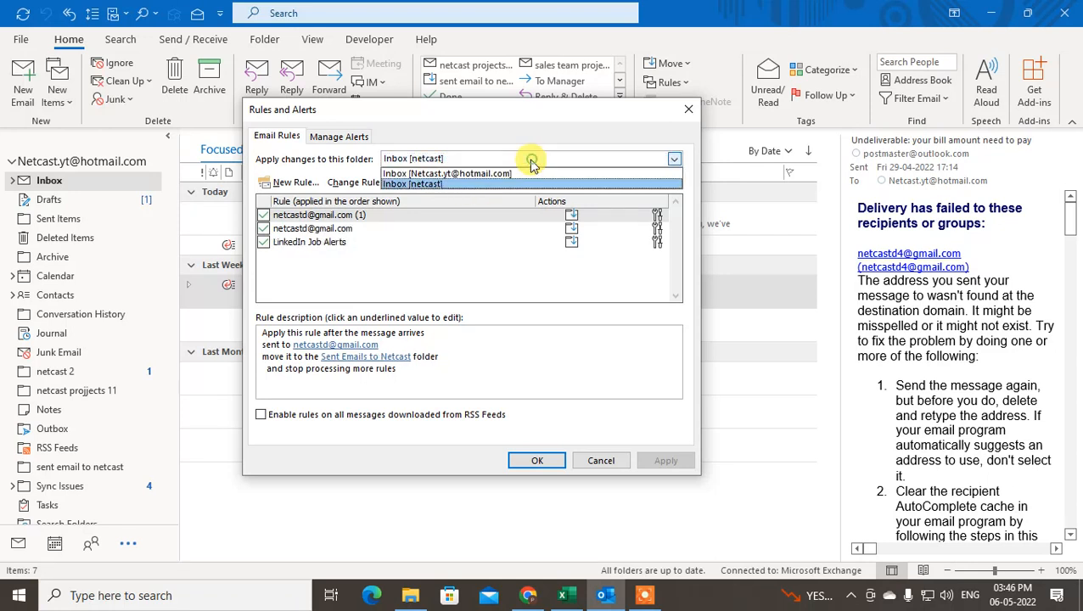
pyautogui.click(487, 173)
pyautogui.click(492, 161)
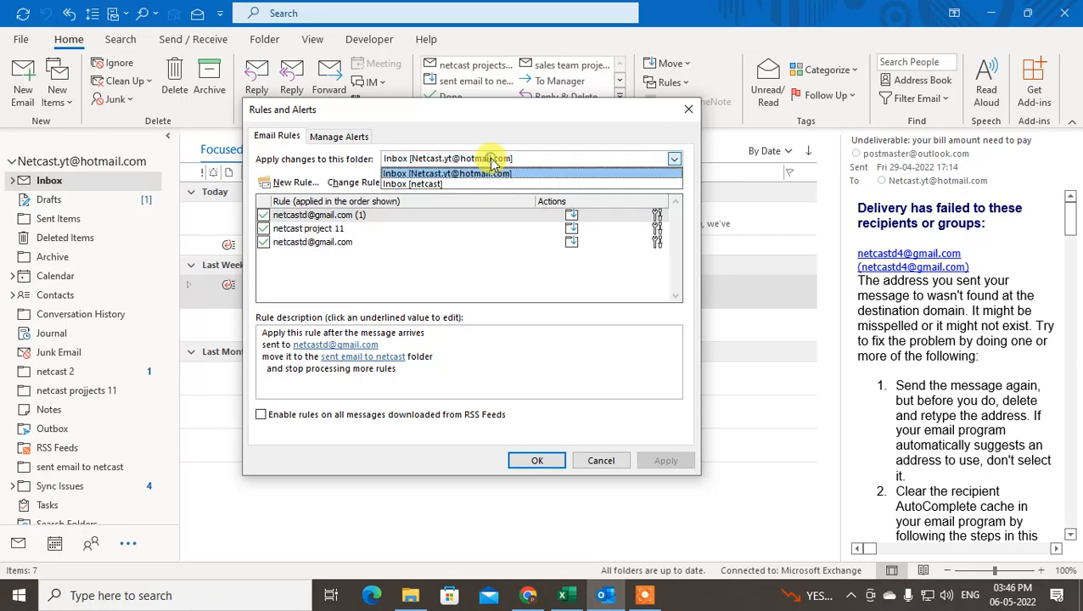
pyautogui.click(454, 185)
pyautogui.click(495, 159)
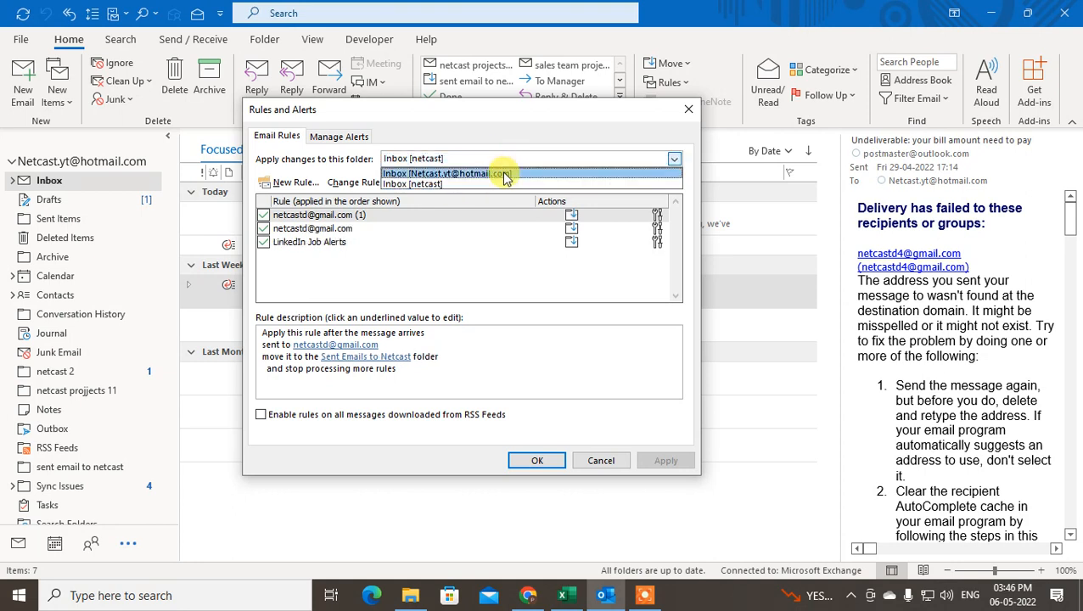
pyautogui.click(504, 174)
pyautogui.click(495, 162)
pyautogui.click(441, 178)
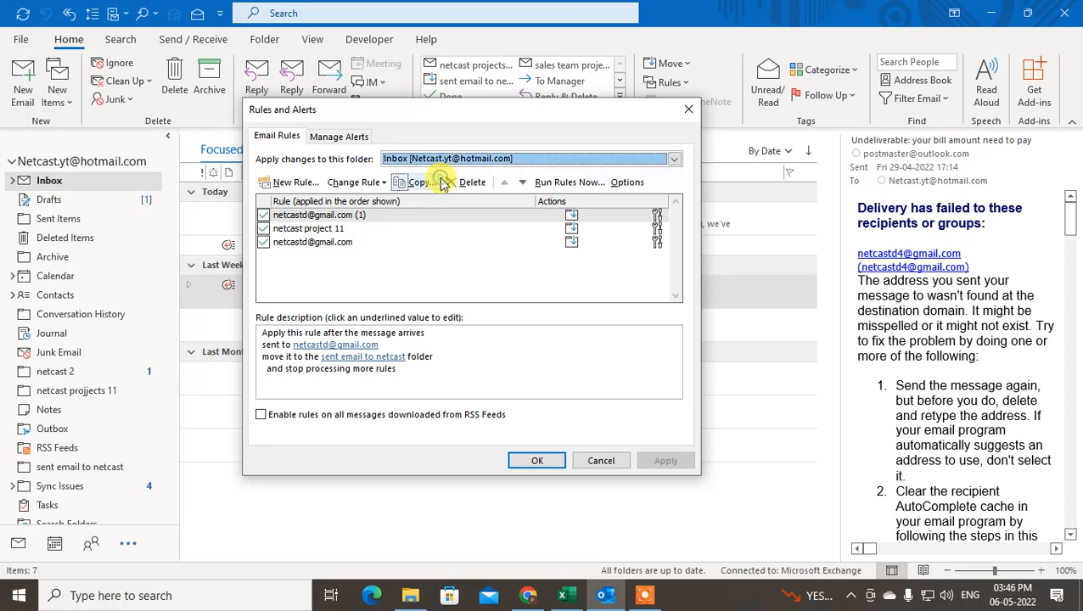
# Show the rules for Inbox [netcast] and review each, selecting LinkedIn Job Alerts
pyautogui.click(444, 158)
pyautogui.click(450, 180)
pyautogui.click(303, 242)
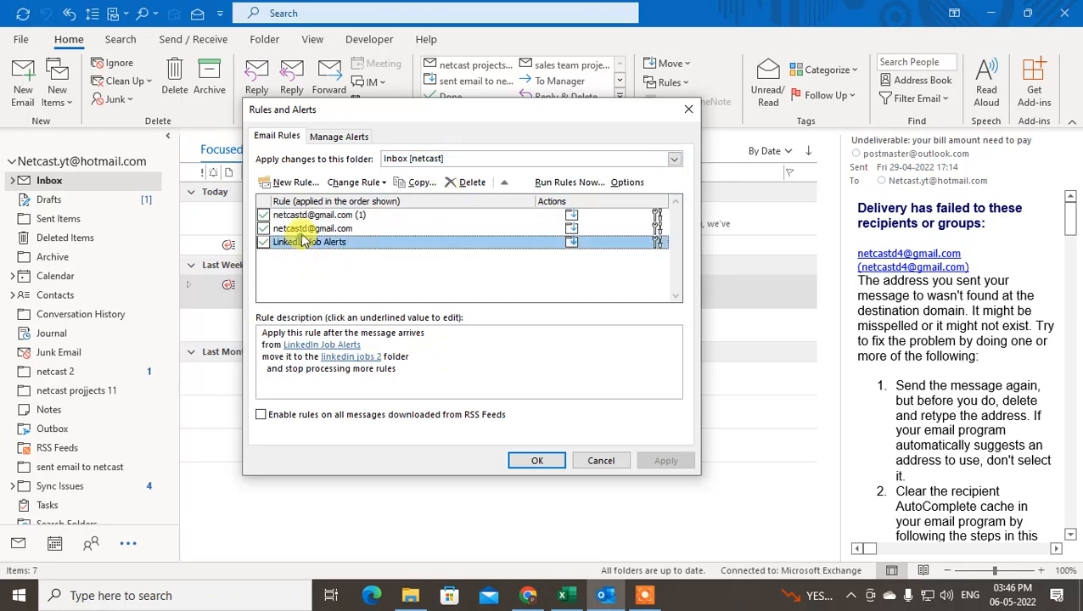
pyautogui.click(310, 229)
pyautogui.click(309, 215)
pyautogui.click(314, 227)
pyautogui.click(324, 217)
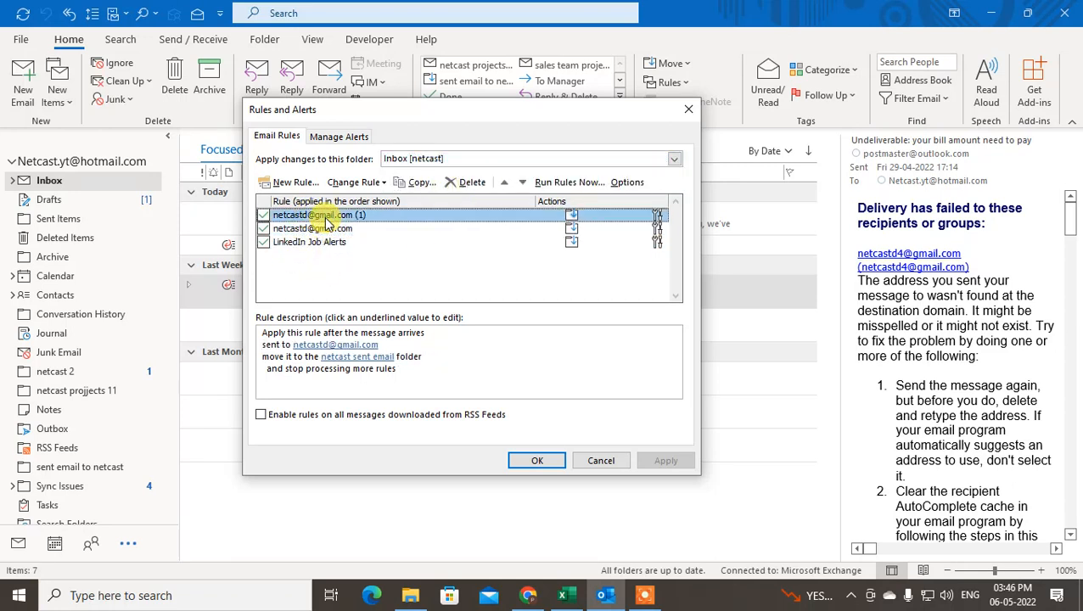
pyautogui.click(331, 229)
pyautogui.click(297, 242)
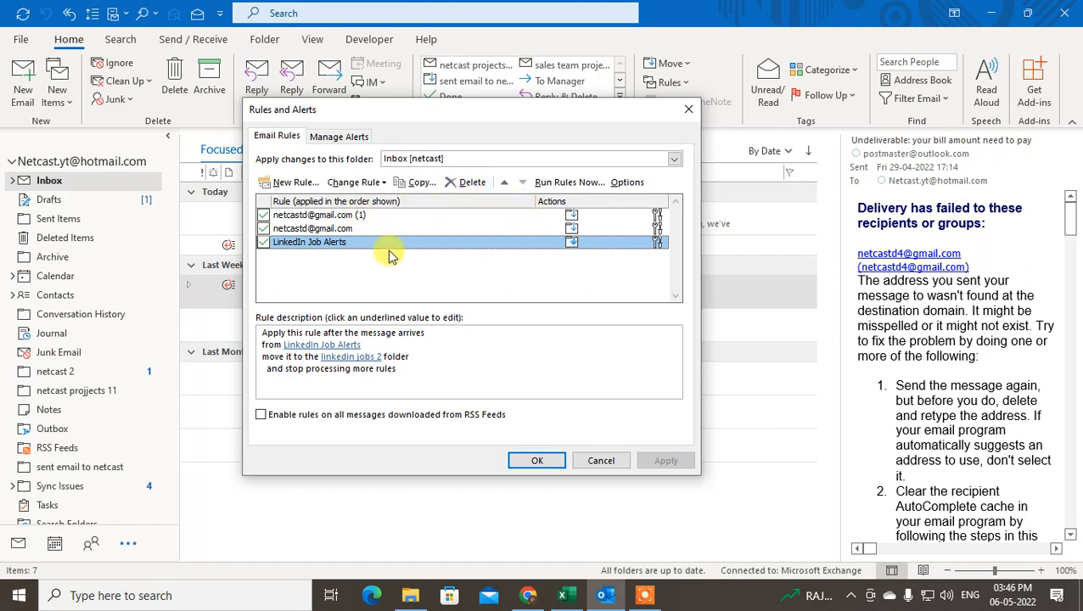
# Delete LinkedIn Job Alerts and the two remaining rules, confirming each deletion
pyautogui.click(473, 183)
pyautogui.click(515, 340)
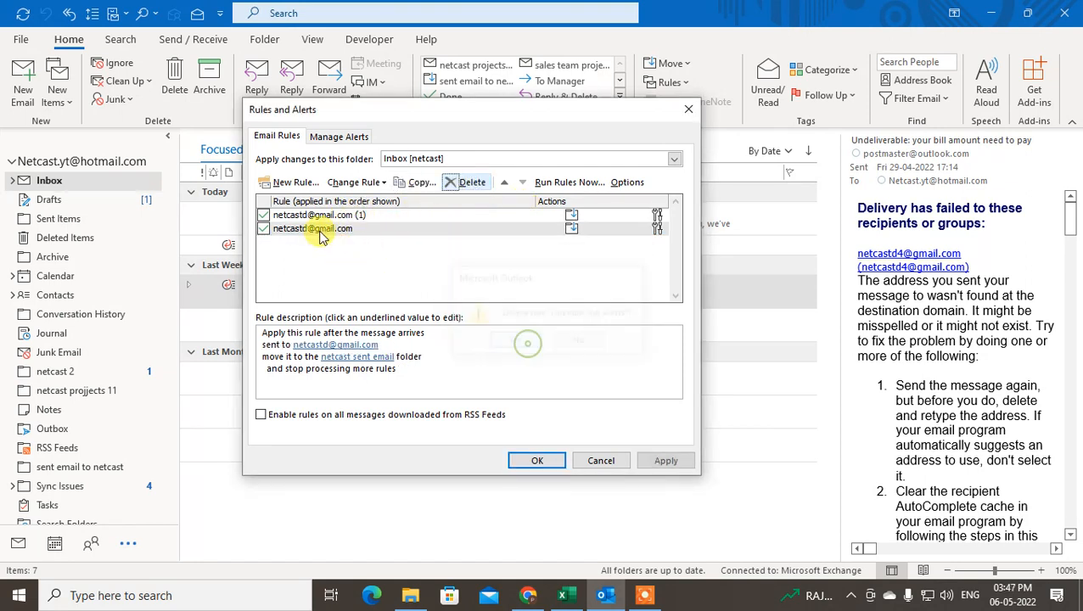
pyautogui.click(465, 182)
pyautogui.click(442, 340)
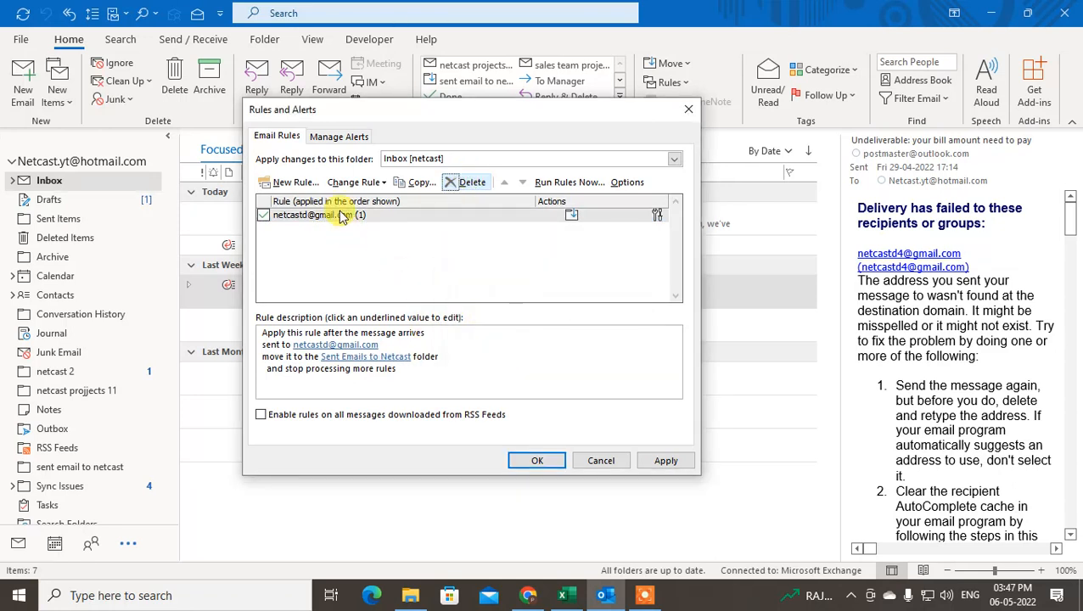
pyautogui.click(339, 217)
pyautogui.click(468, 184)
pyautogui.click(512, 342)
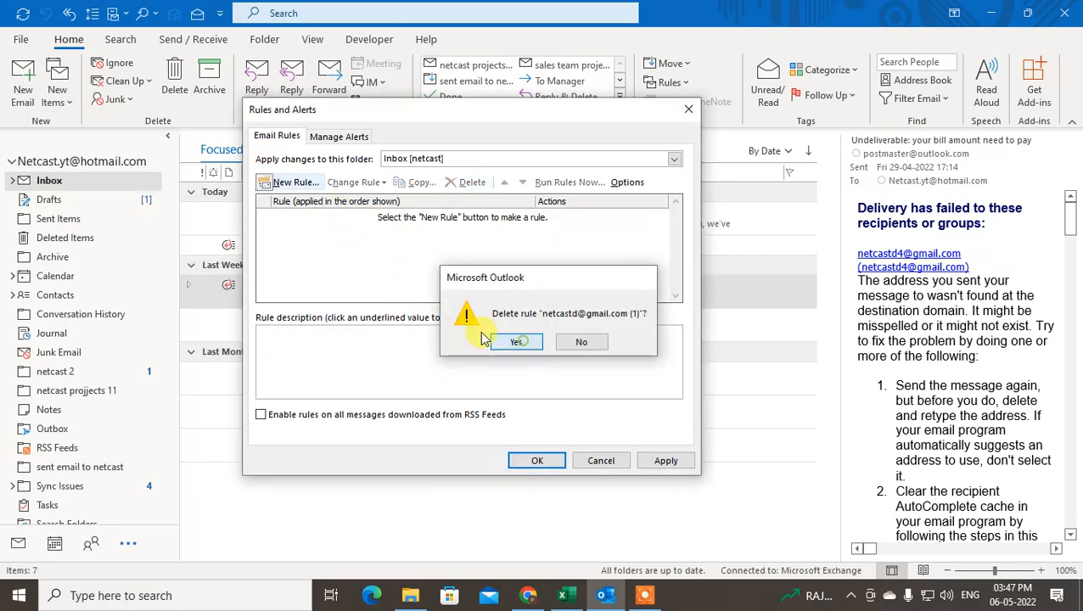
pyautogui.click(454, 122)
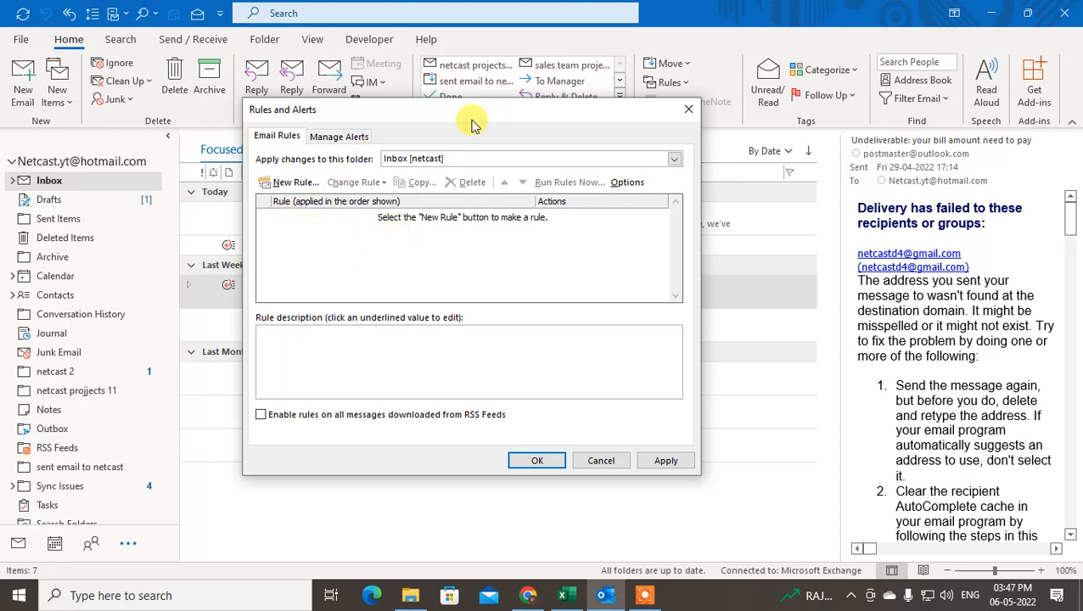
pyautogui.moveTo(473, 125); pyautogui.dragTo(519, 118)
# Start a New Rule and pick the 'Move messages sent to a public group to a folder' template
pyautogui.click(327, 176)
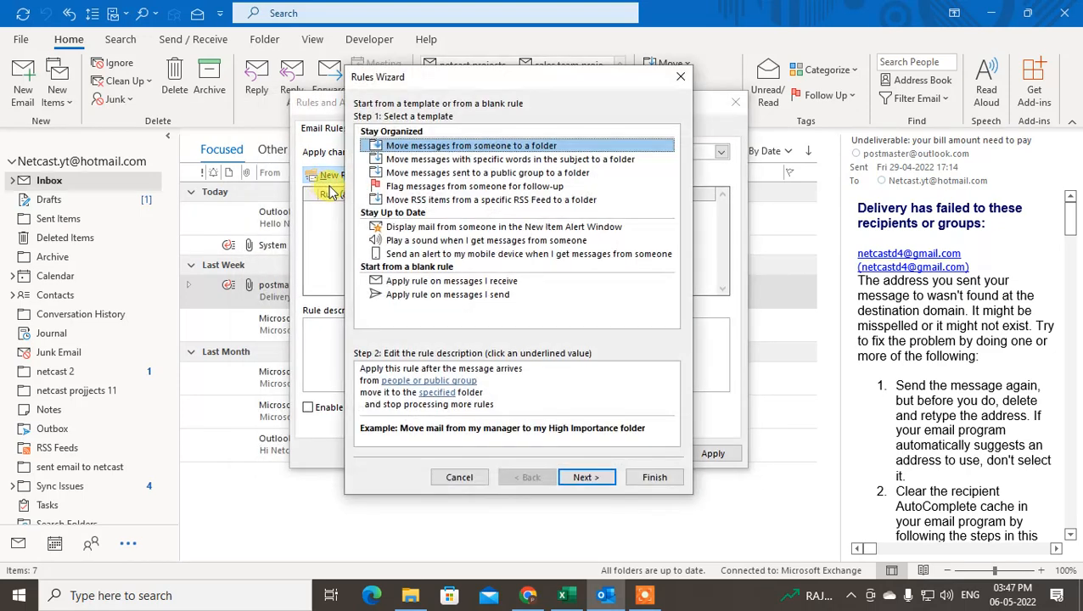
pyautogui.moveTo(543, 83); pyautogui.dragTo(445, 78)
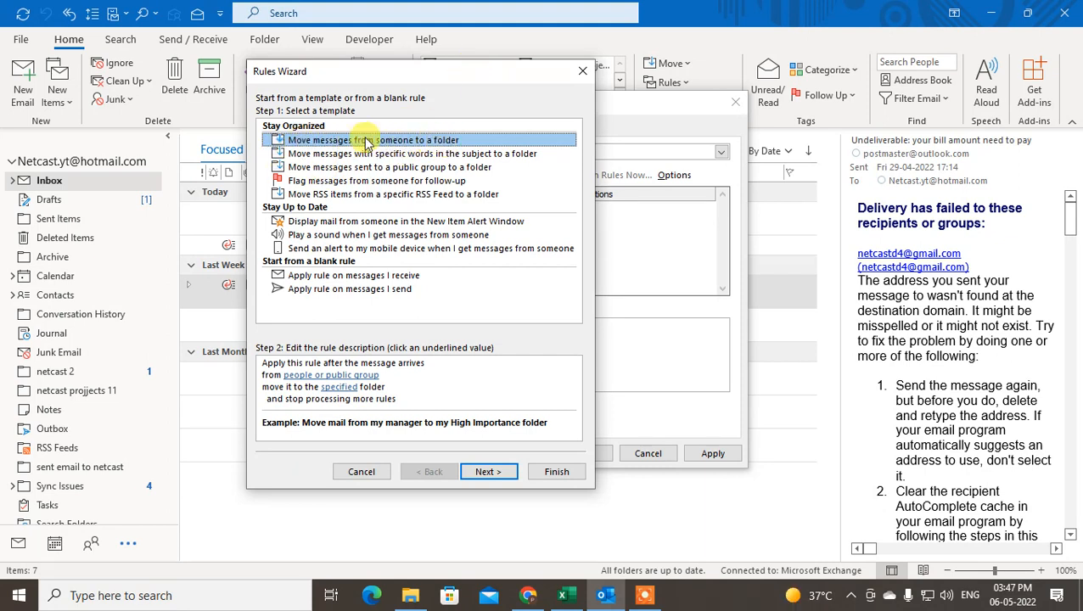
pyautogui.moveTo(445, 72); pyautogui.dragTo(517, 71)
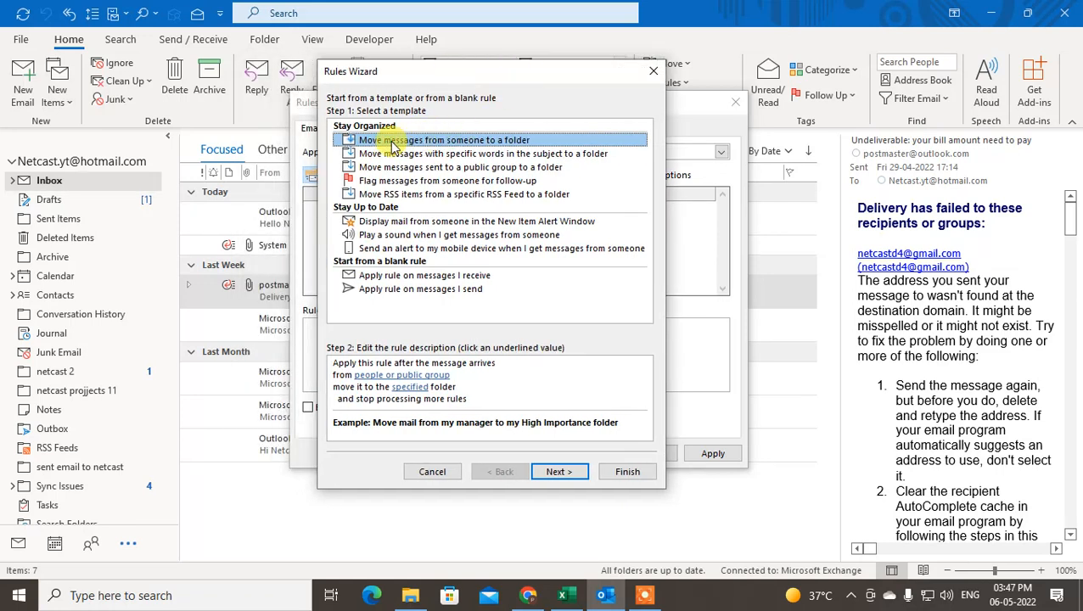
pyautogui.click(463, 153)
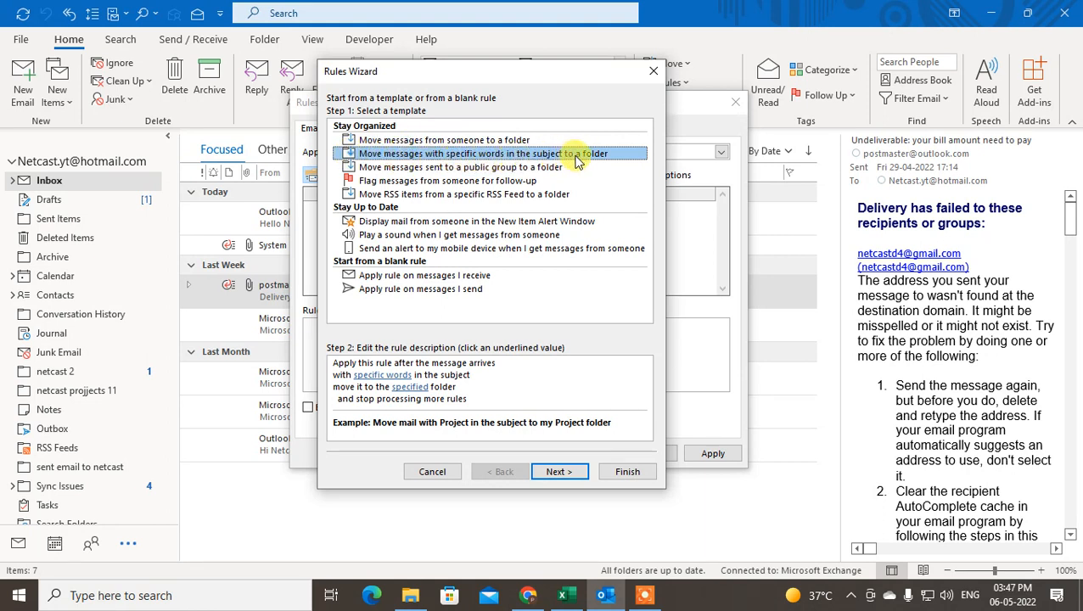
pyautogui.click(424, 167)
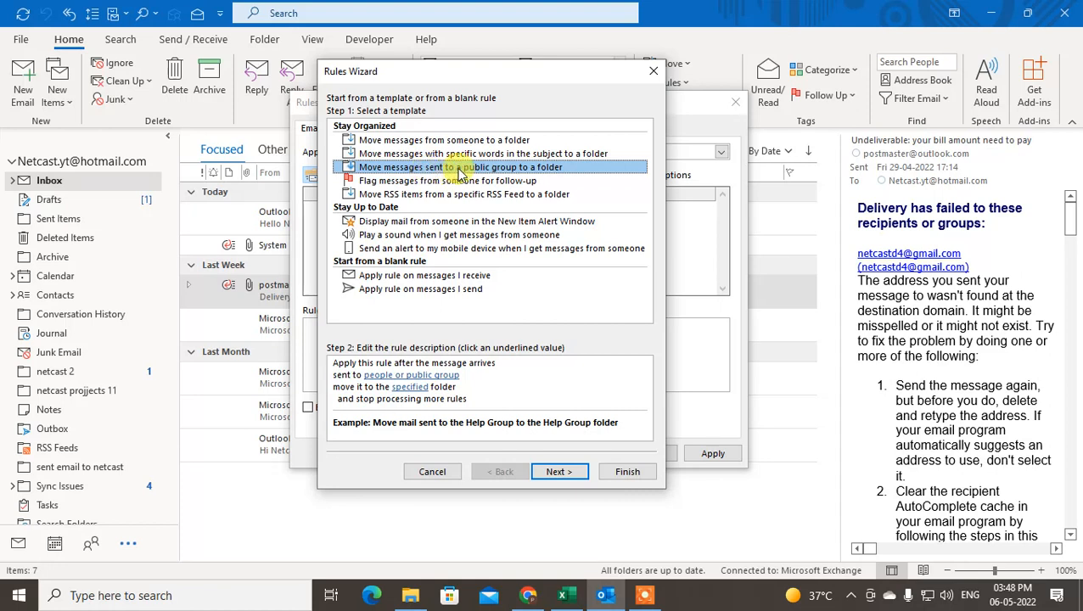
# Preview the follow-up flag, RSS feed, and blank received/sent message rule templates
pyautogui.click(416, 181)
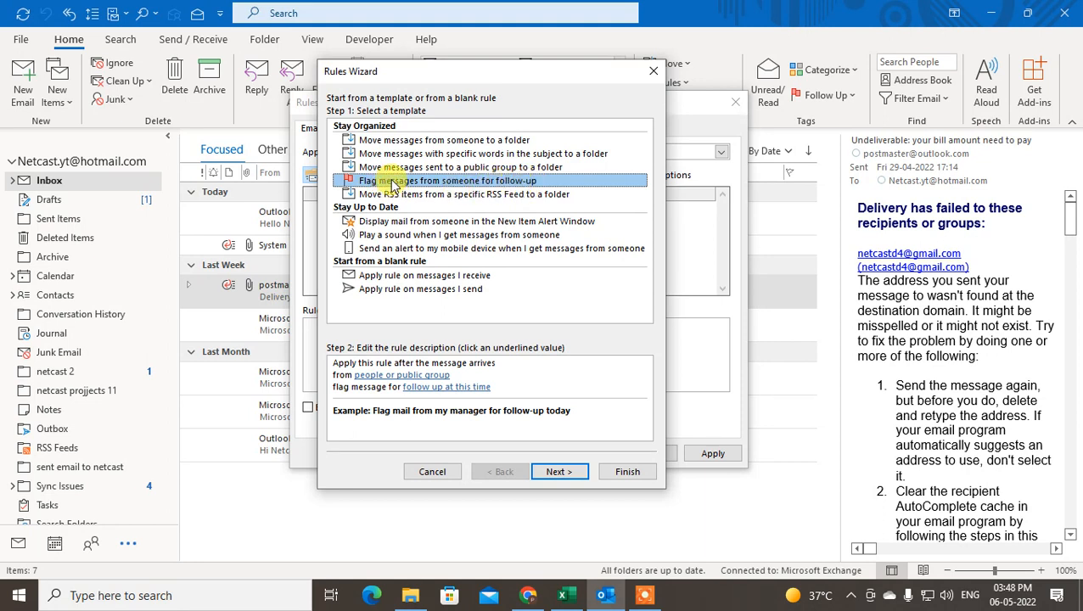
pyautogui.click(508, 194)
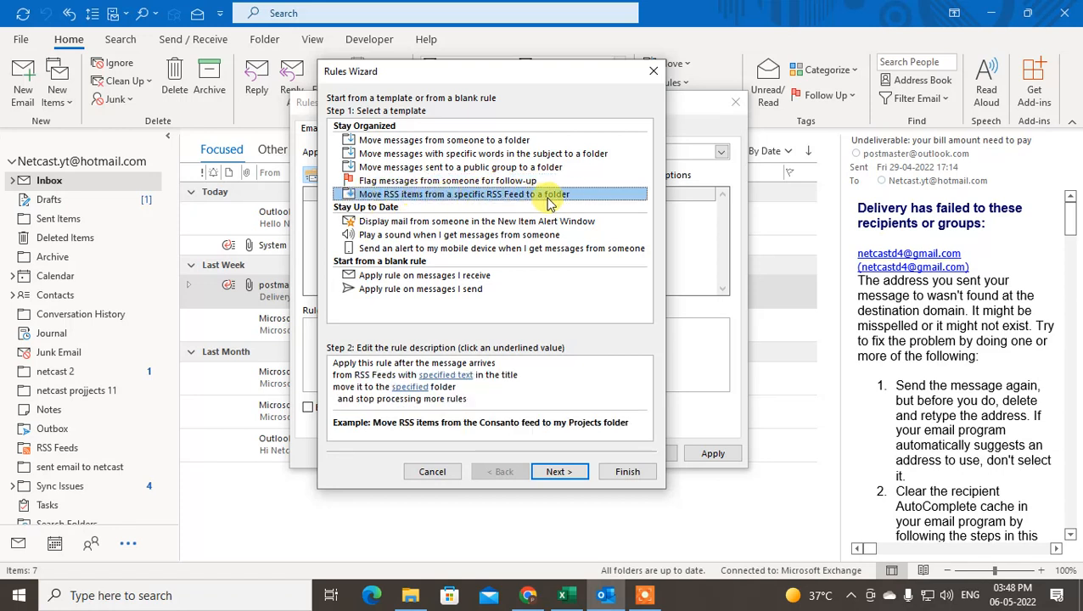
pyautogui.click(471, 277)
pyautogui.click(457, 288)
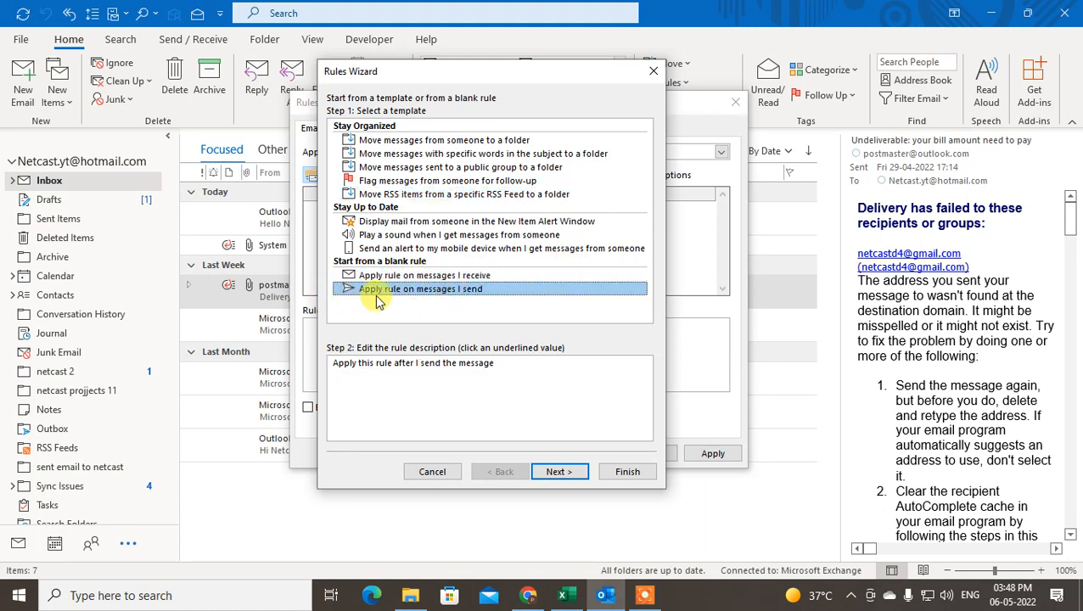
pyautogui.click(439, 276)
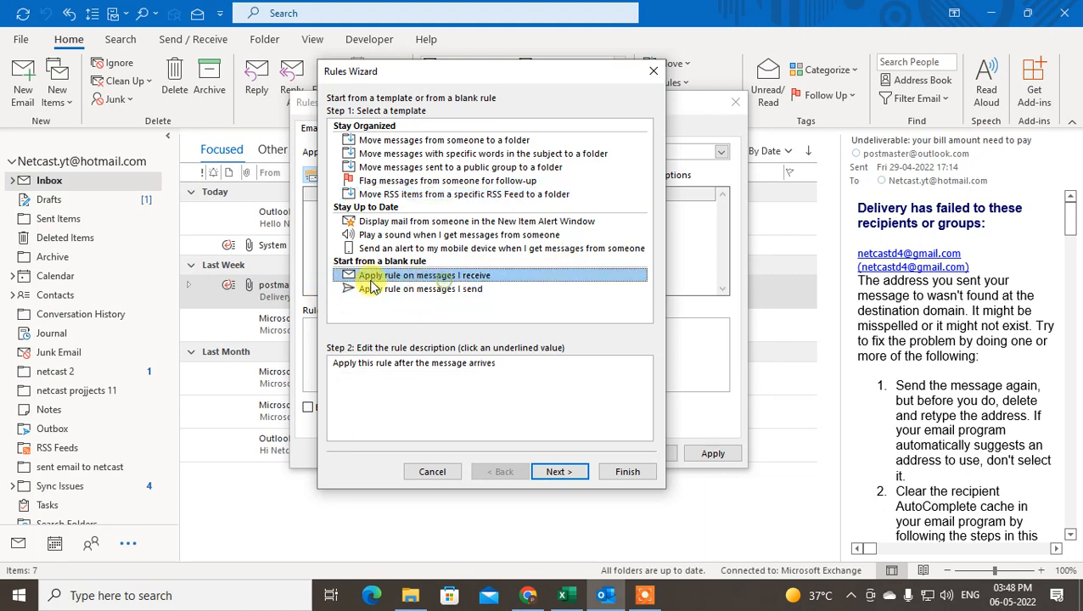
pyautogui.click(472, 290)
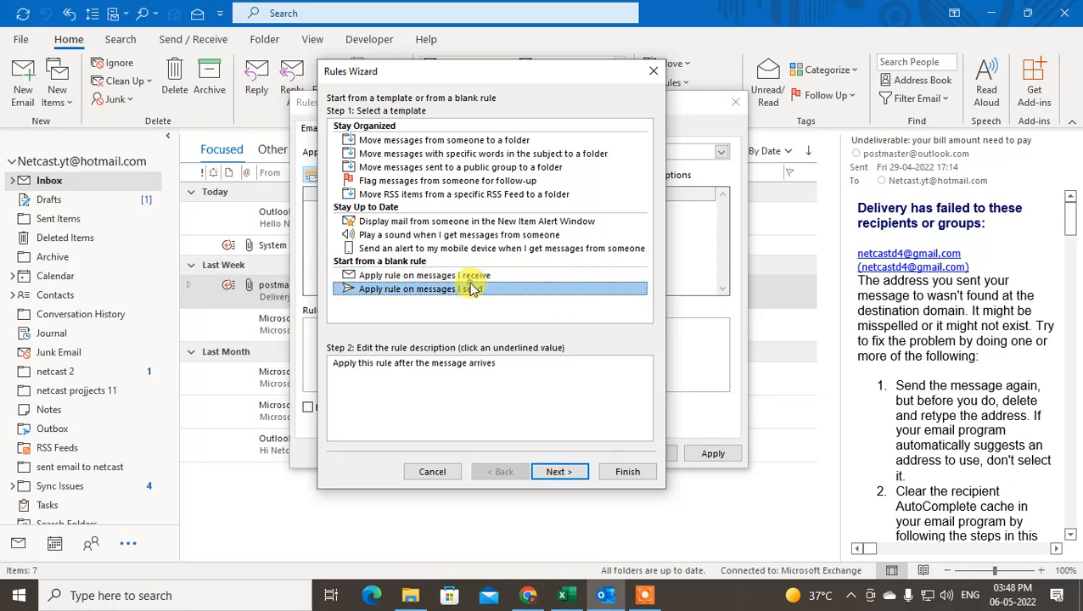
# Settle on 'Move messages from someone to a folder' and open its people or public group picker
pyautogui.click(433, 275)
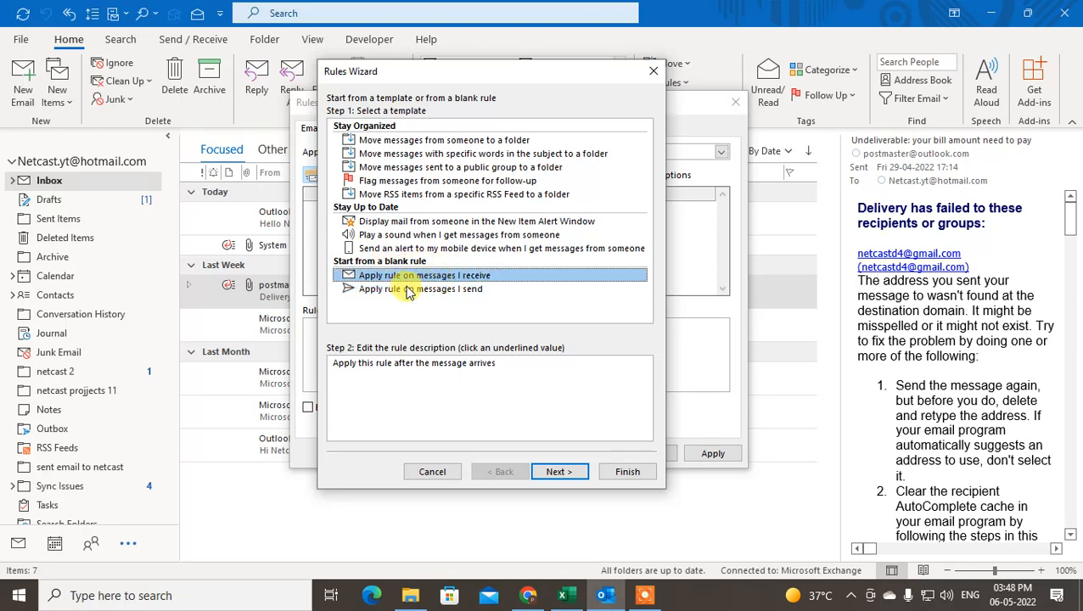
pyautogui.click(405, 289)
pyautogui.click(416, 275)
pyautogui.click(409, 289)
pyautogui.click(415, 274)
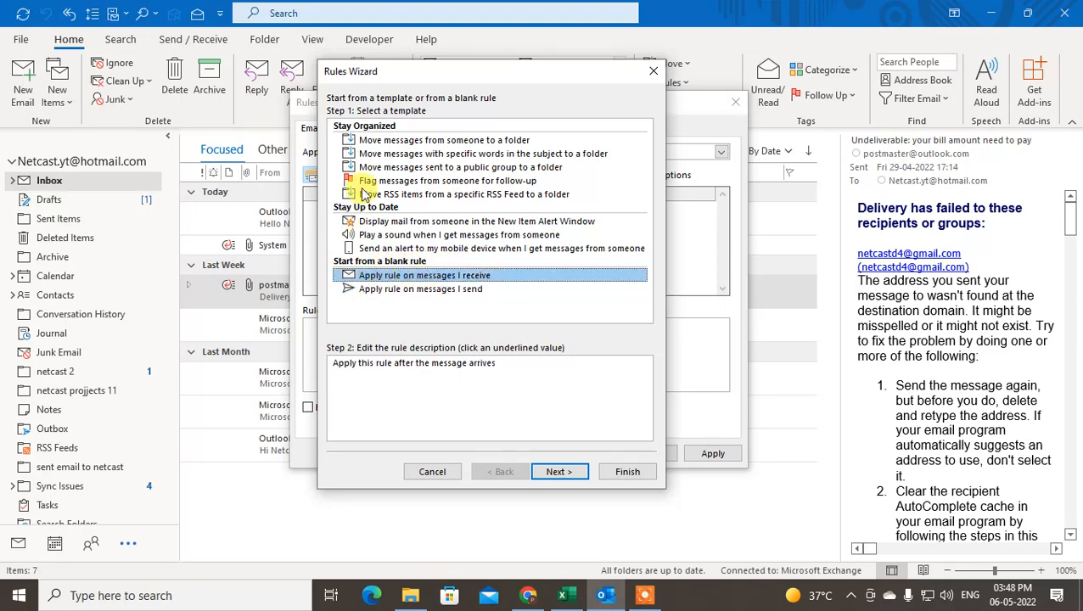
pyautogui.click(402, 140)
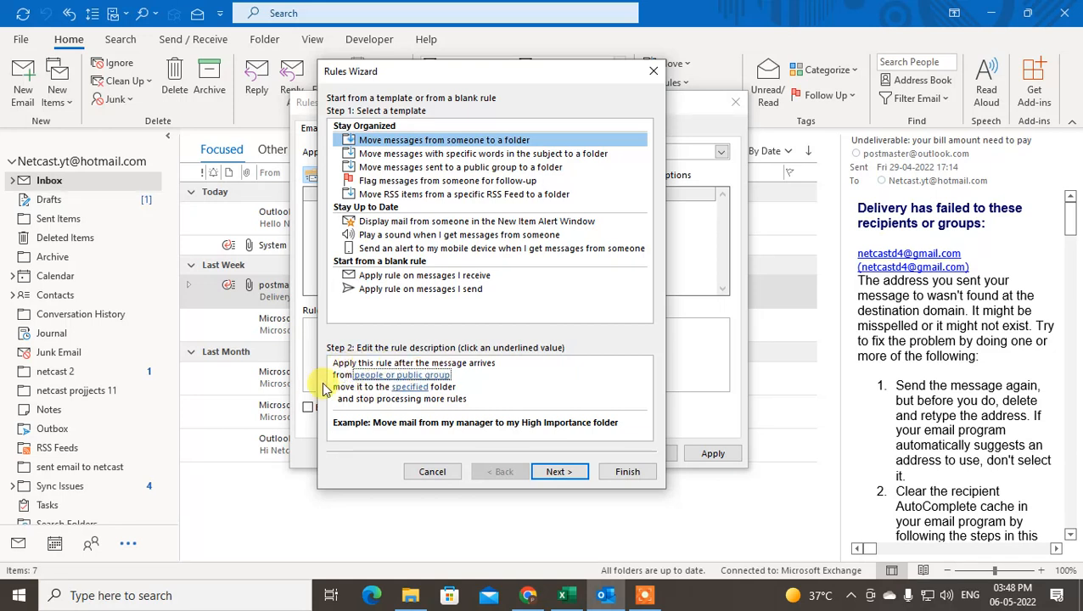
pyautogui.click(392, 375)
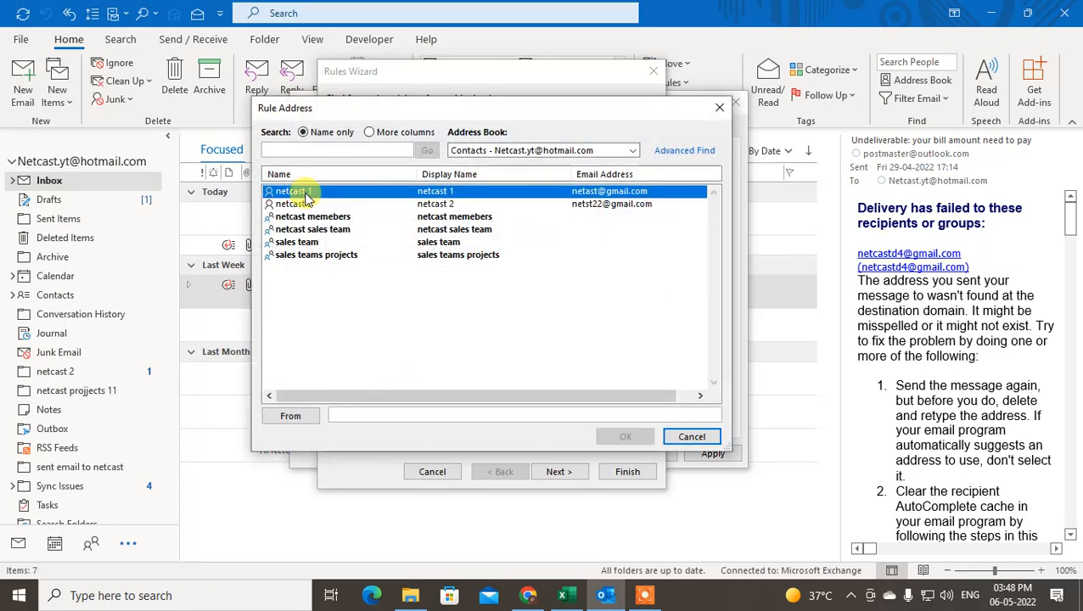
# Add contacts as senders while browsing the Rule Address contact and group list
pyautogui.doubleClick(284, 191)
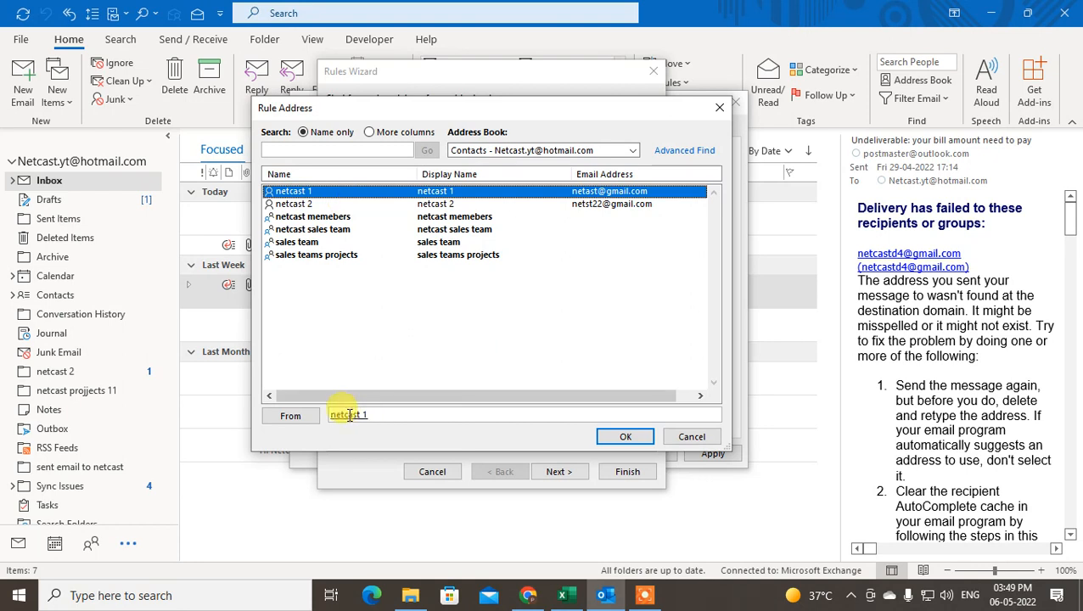
pyautogui.doubleClick(291, 203)
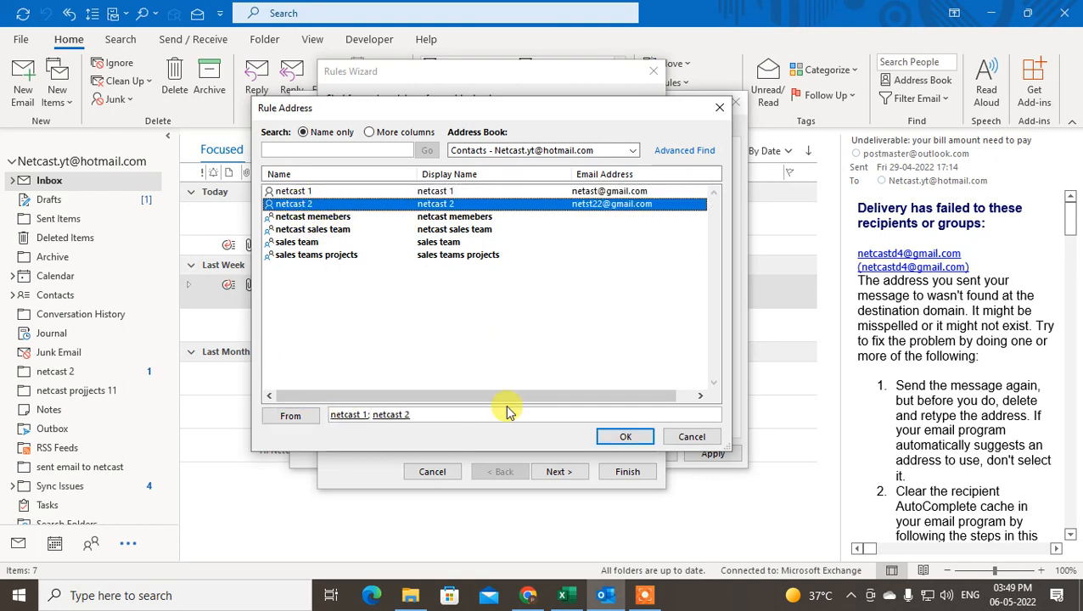
pyautogui.click(298, 218)
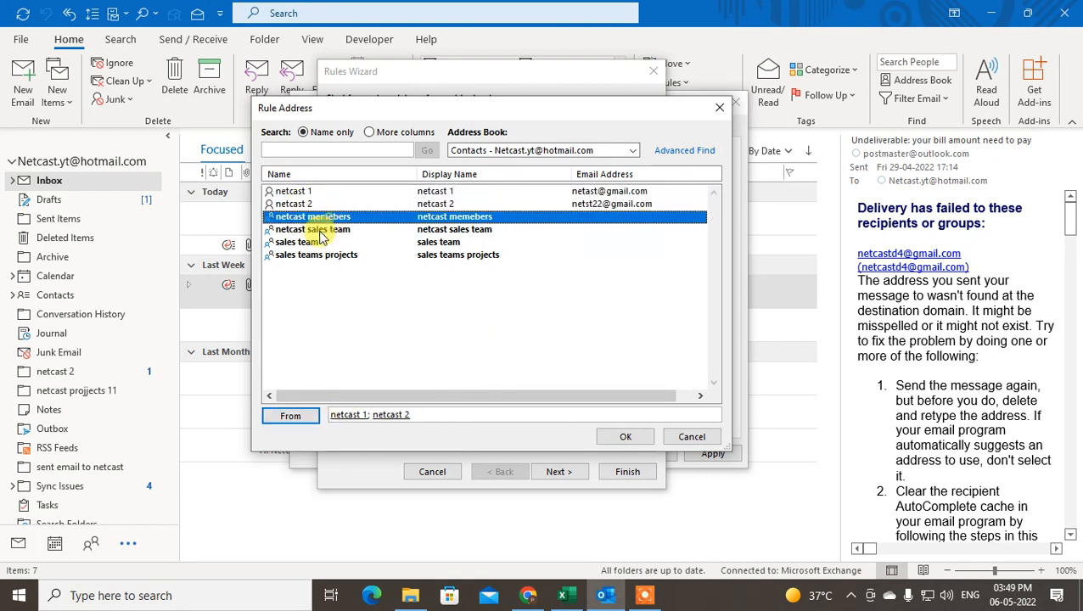
pyautogui.click(299, 254)
pyautogui.click(300, 241)
pyautogui.click(298, 228)
pyautogui.click(295, 217)
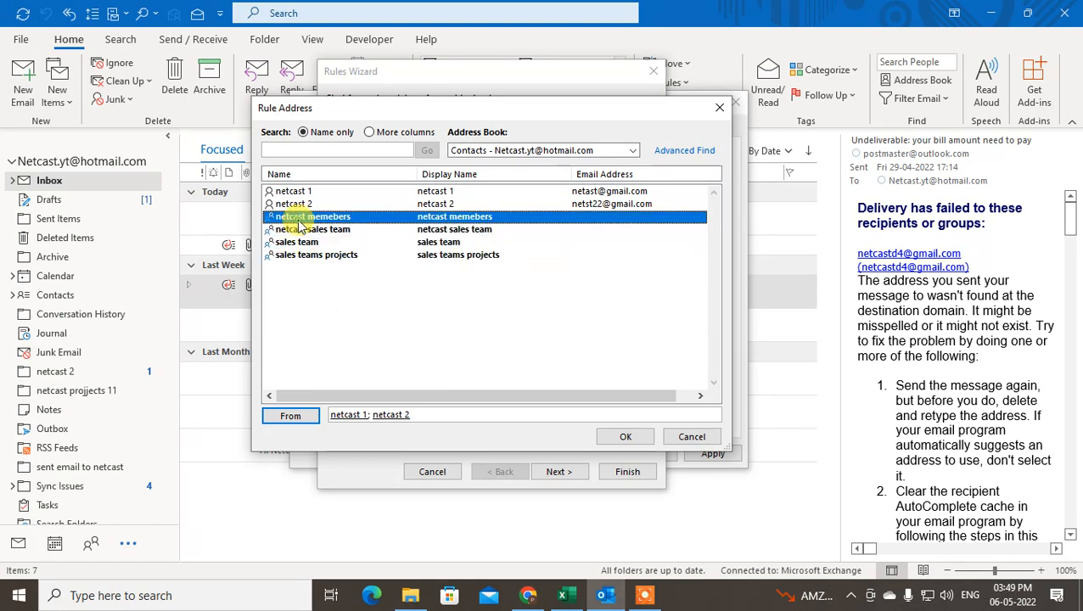
pyautogui.click(301, 229)
pyautogui.click(300, 242)
pyautogui.click(294, 204)
pyautogui.click(295, 192)
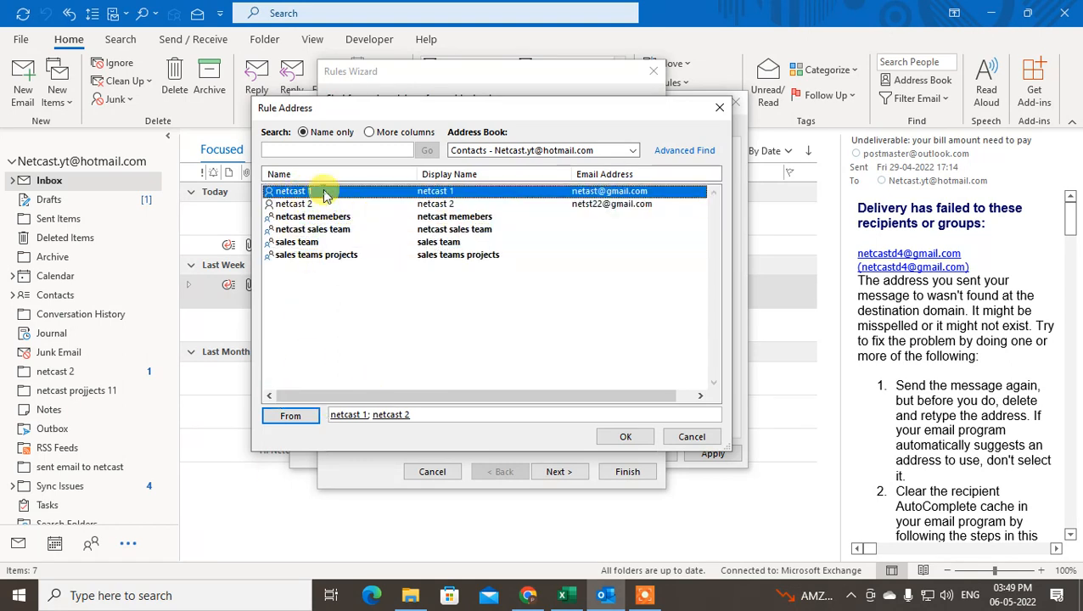
pyautogui.click(286, 417)
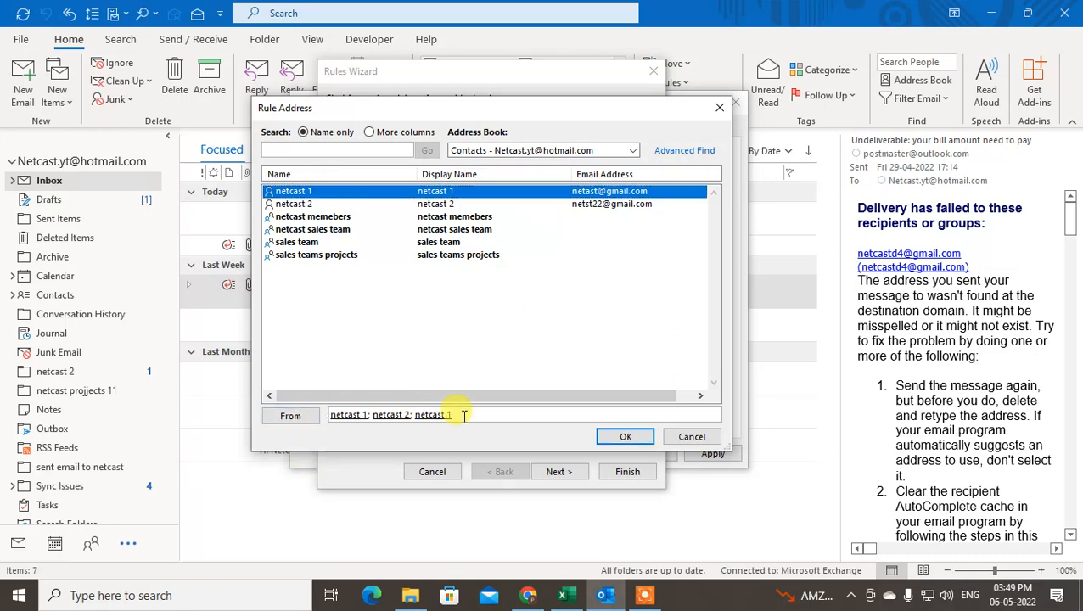
# Replace the From field with the sender's e-mail address and confirm
pyautogui.moveTo(490, 416); pyautogui.dragTo(105, 424)
pyautogui.press('BackSpace')
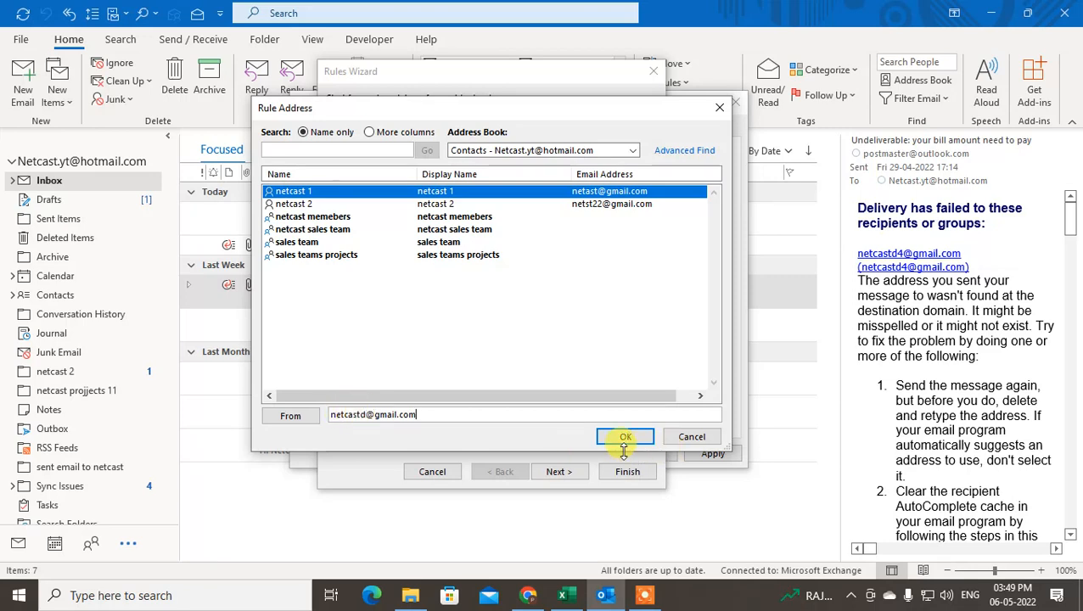
pyautogui.click(625, 437)
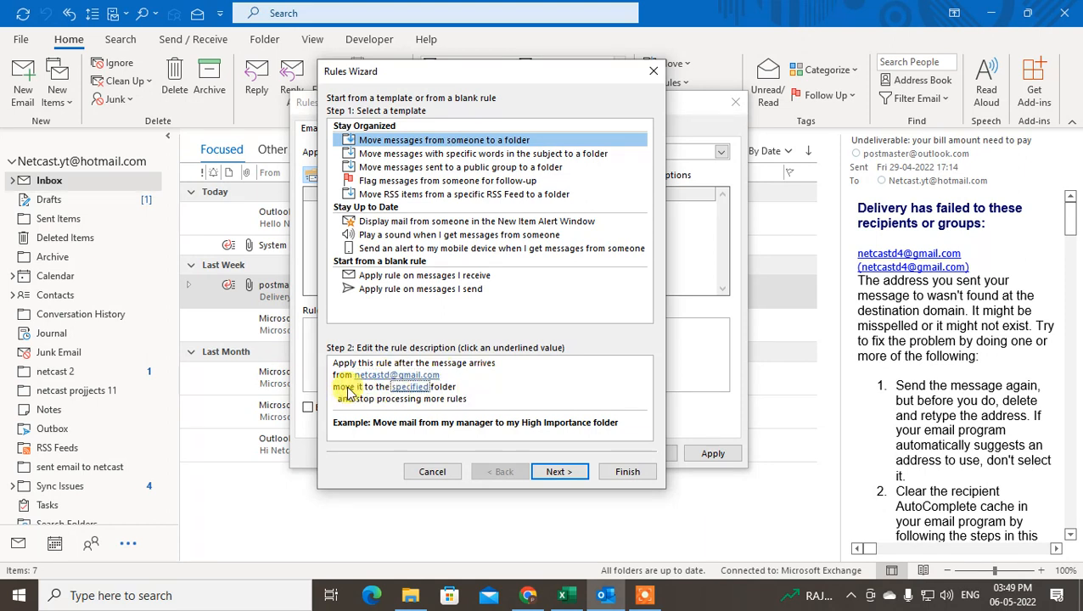
# Open the destination folder chooser and browse the account's [Gmail] and Inbox subfolders
pyautogui.click(407, 387)
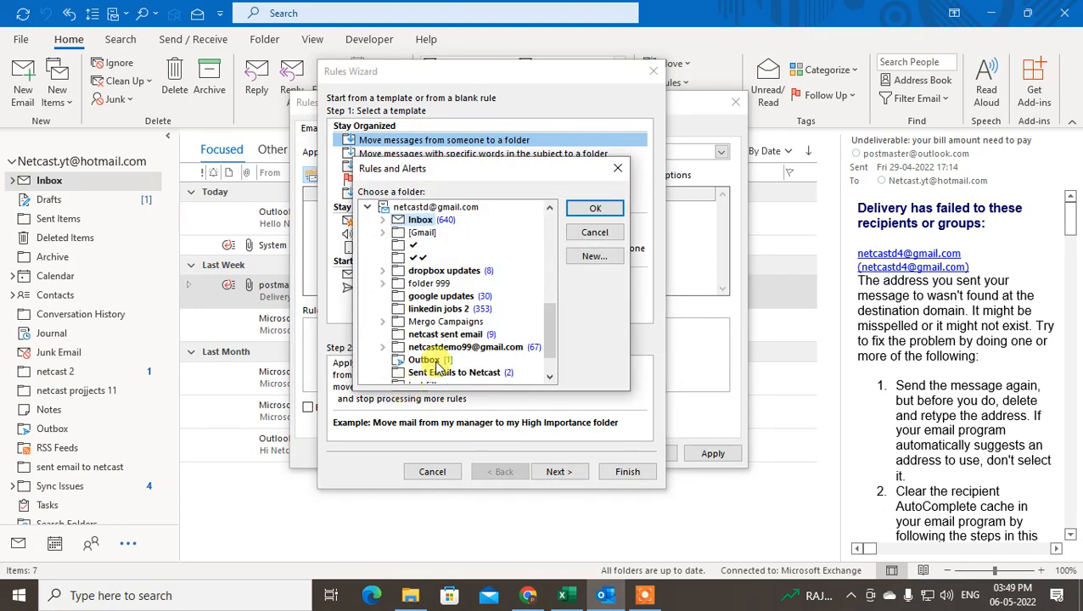
pyautogui.click(407, 207)
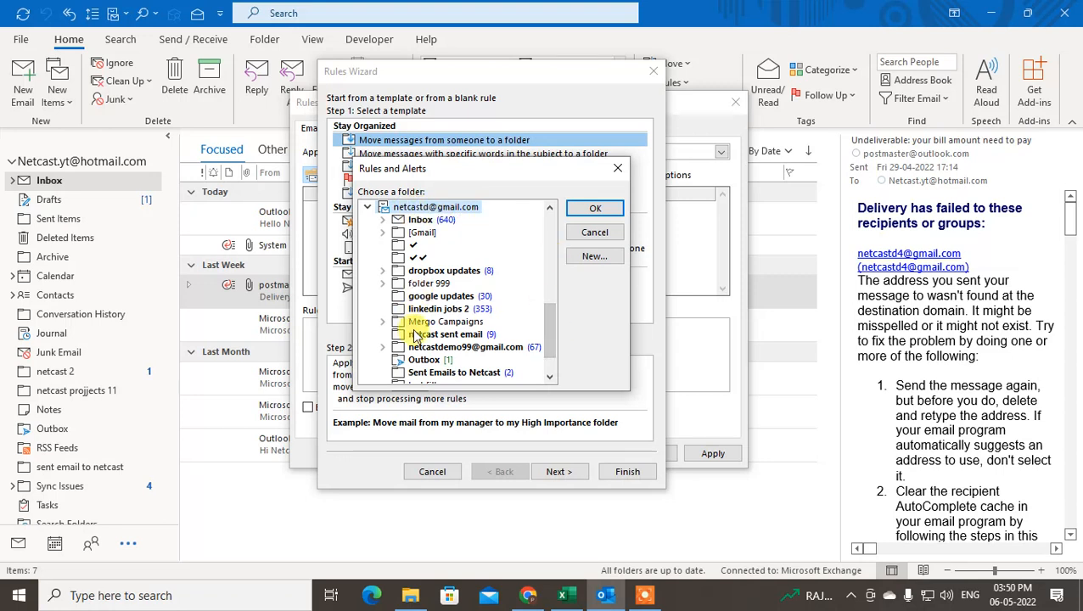
pyautogui.click(381, 233)
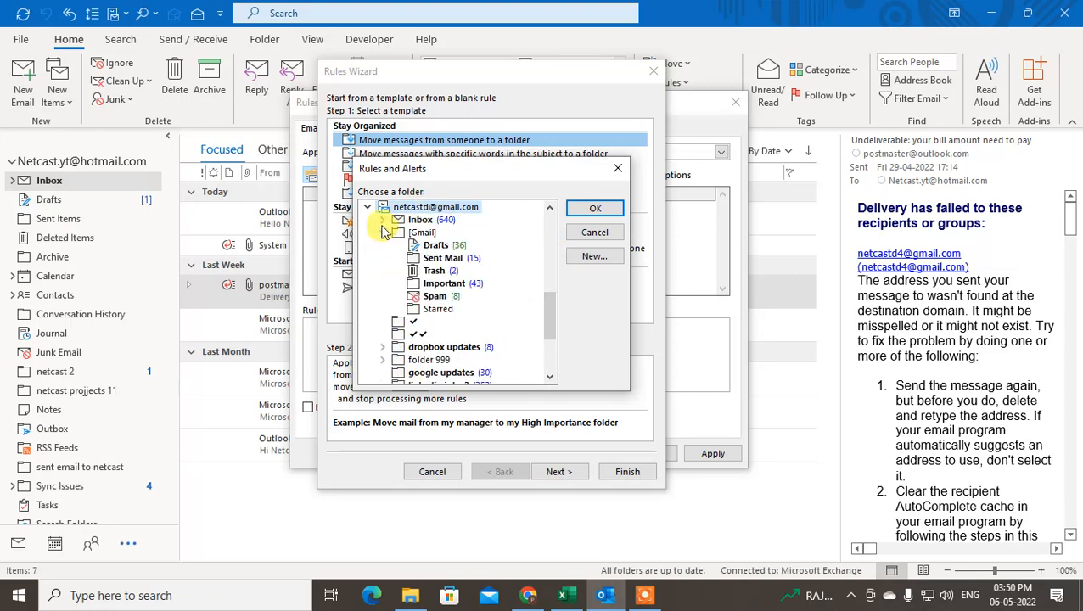
pyautogui.click(382, 220)
pyautogui.click(381, 220)
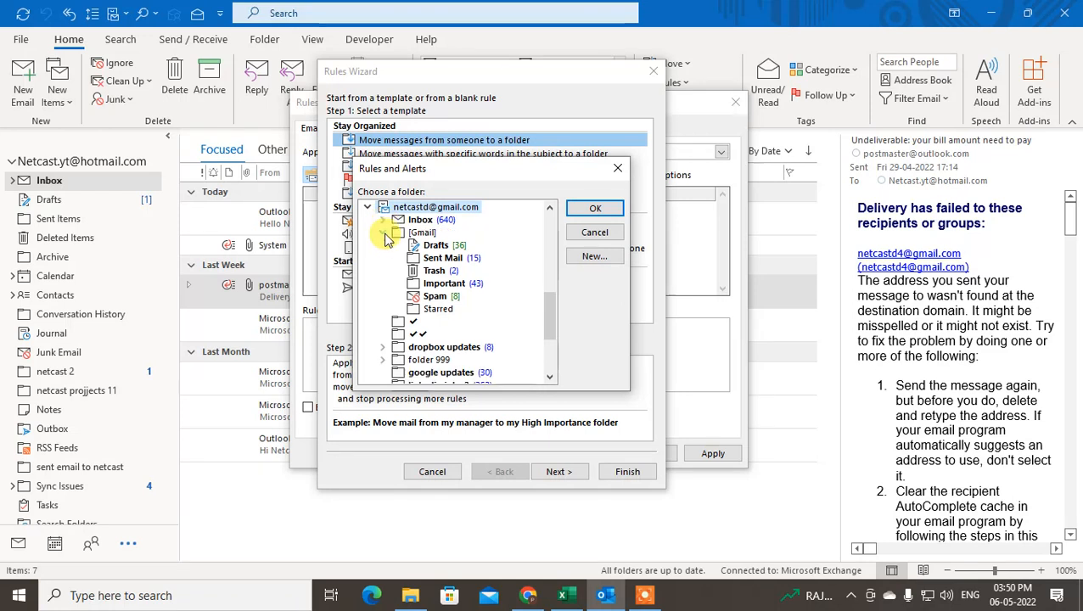
pyautogui.click(382, 232)
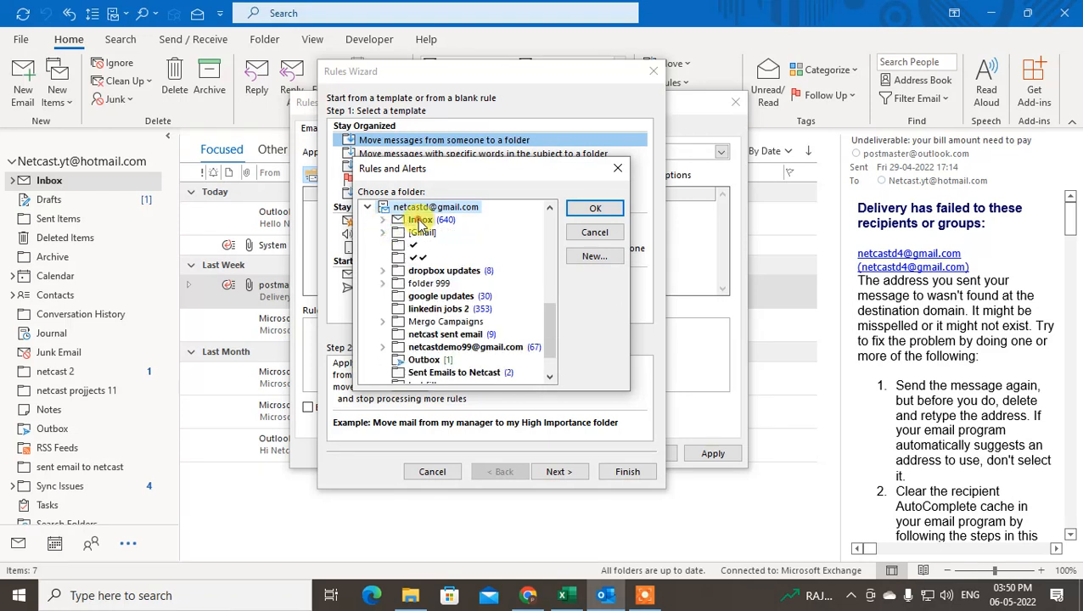
pyautogui.moveTo(543, 315); pyautogui.dragTo(547, 336)
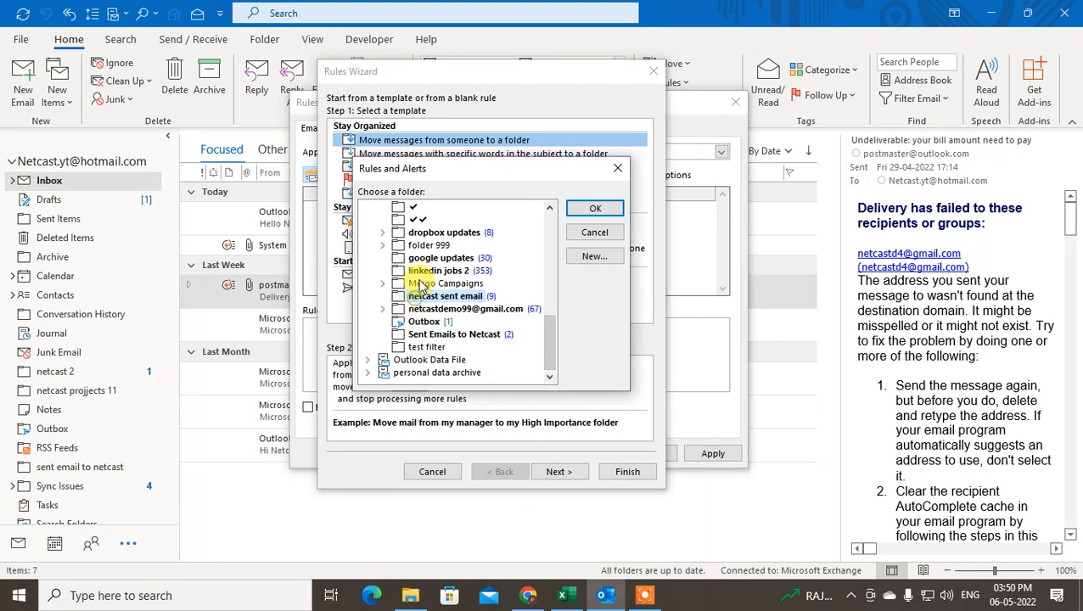
pyautogui.moveTo(544, 345)
pyautogui.mouseDown()
pyautogui.moveTo(543, 300)
pyautogui.moveTo(544, 327)
pyautogui.mouseUp()
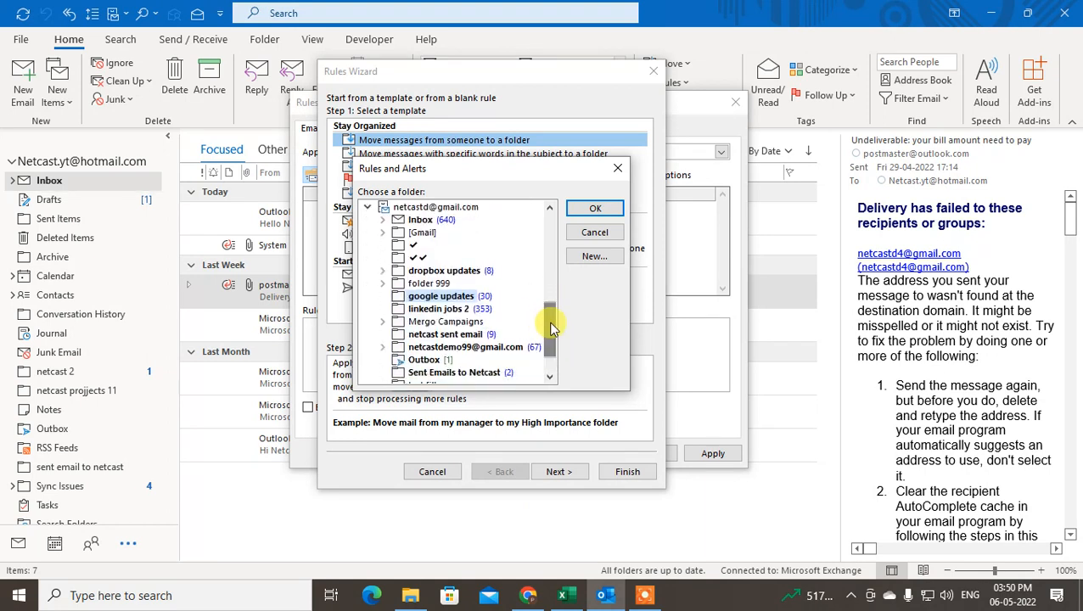
# Create folder 'Emails from netcast' under the Gmail account and select it as destination
pyautogui.click(595, 256)
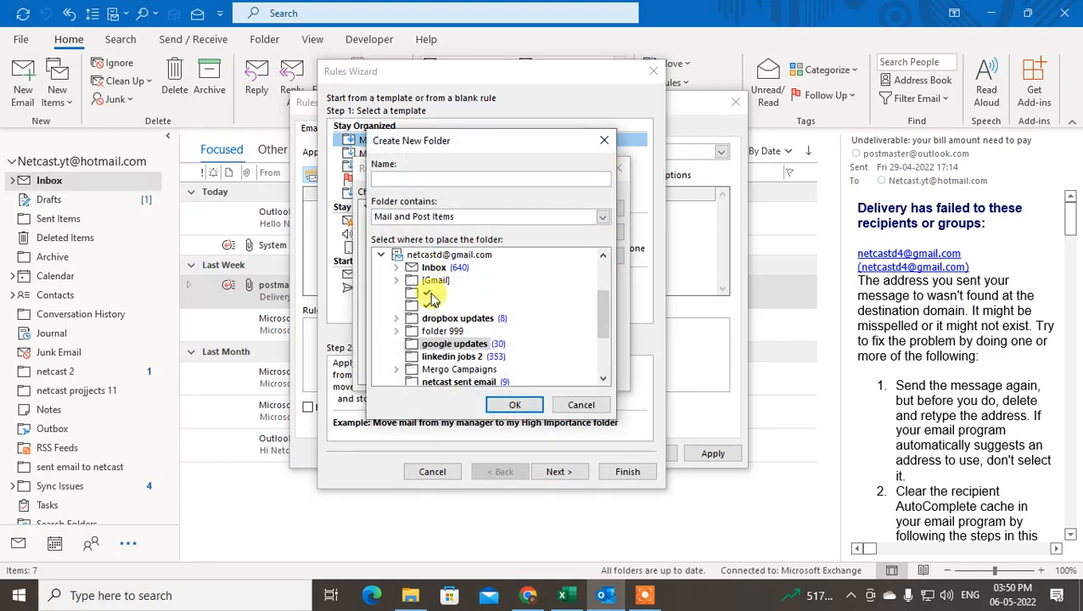
pyautogui.click(431, 255)
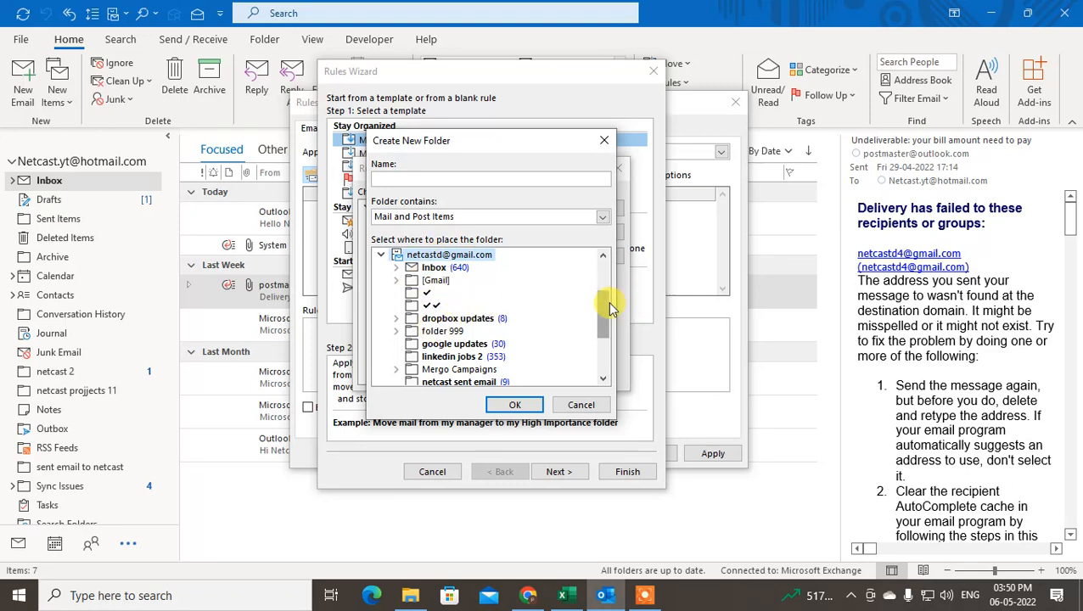
pyautogui.moveTo(611, 308)
pyautogui.mouseDown()
pyautogui.moveTo(611, 321)
pyautogui.moveTo(608, 293)
pyautogui.moveTo(608, 307)
pyautogui.mouseUp()
pyautogui.click(447, 331)
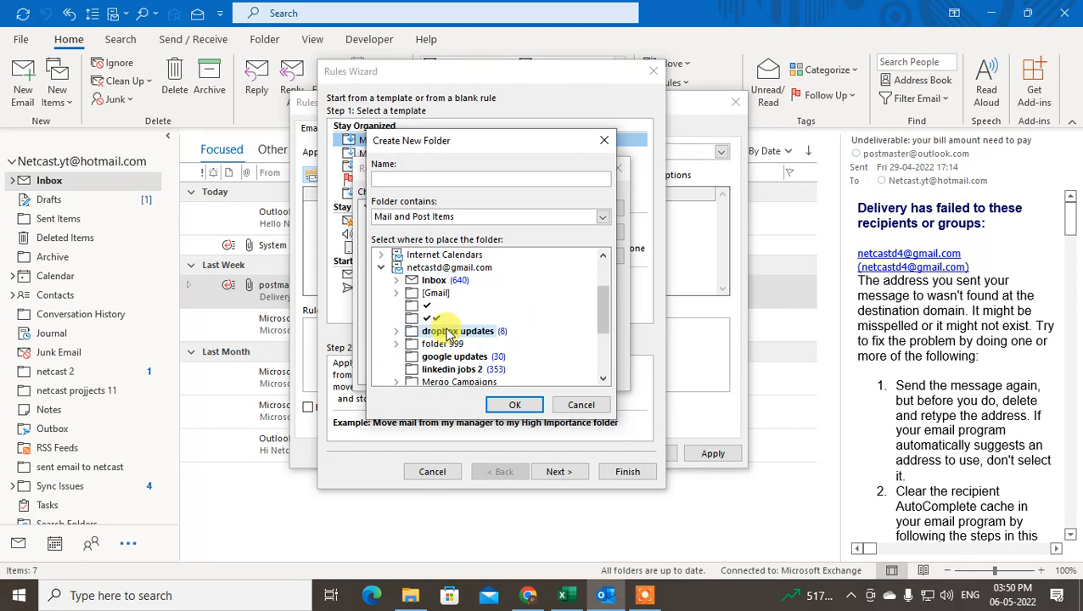
pyautogui.click(397, 337)
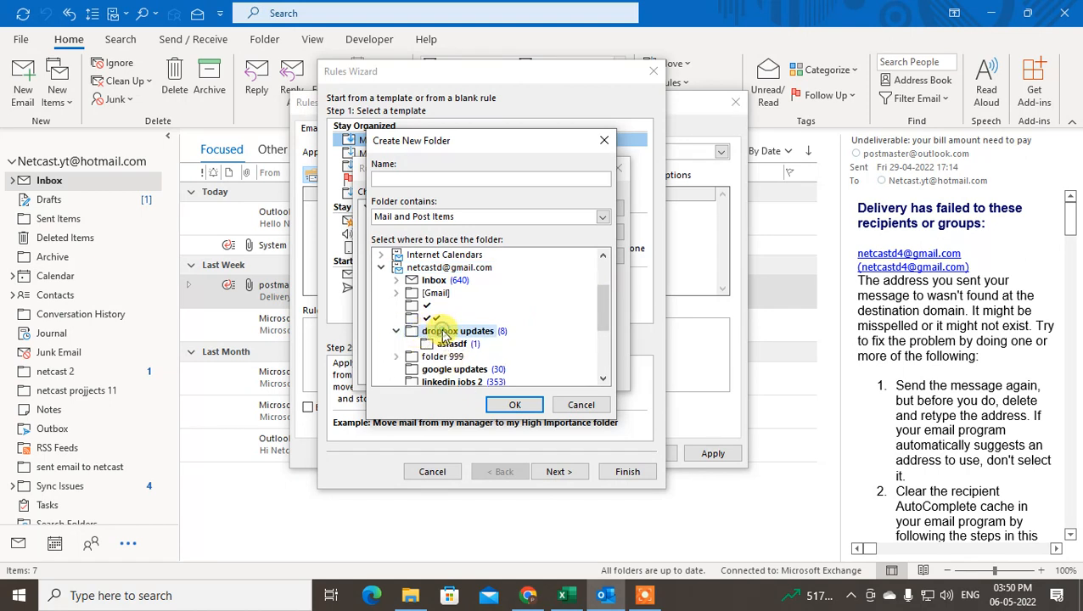
pyautogui.click(442, 267)
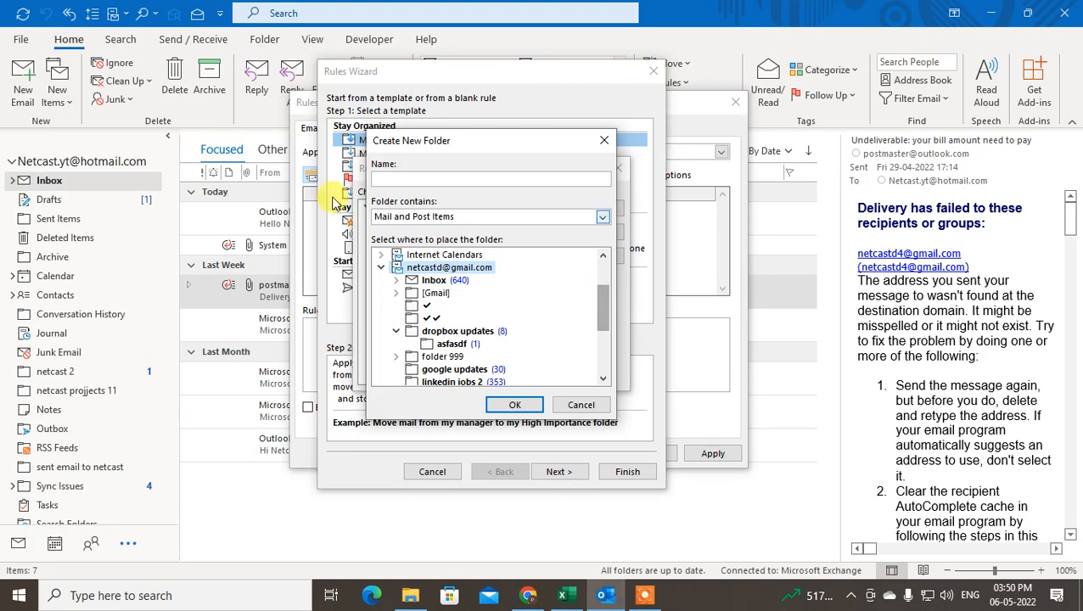
pyautogui.click(427, 179)
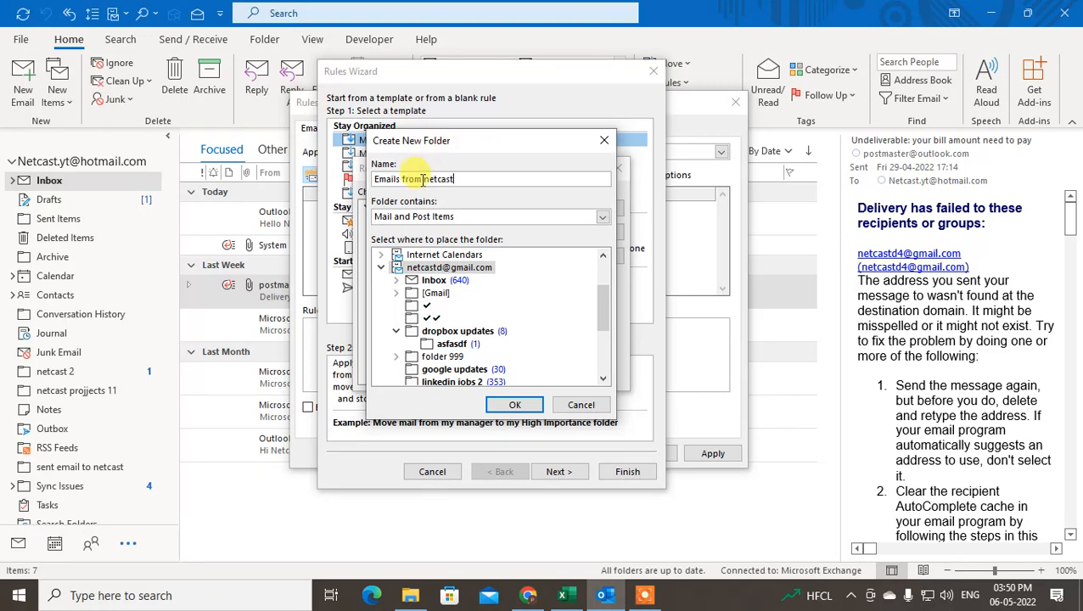
pyautogui.click(514, 404)
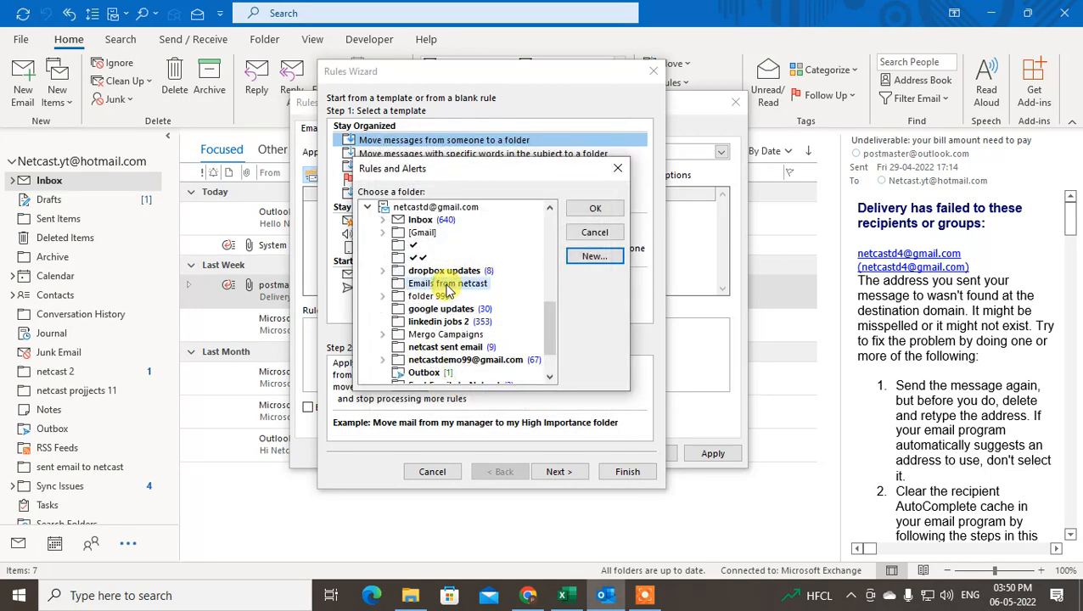
pyautogui.click(595, 208)
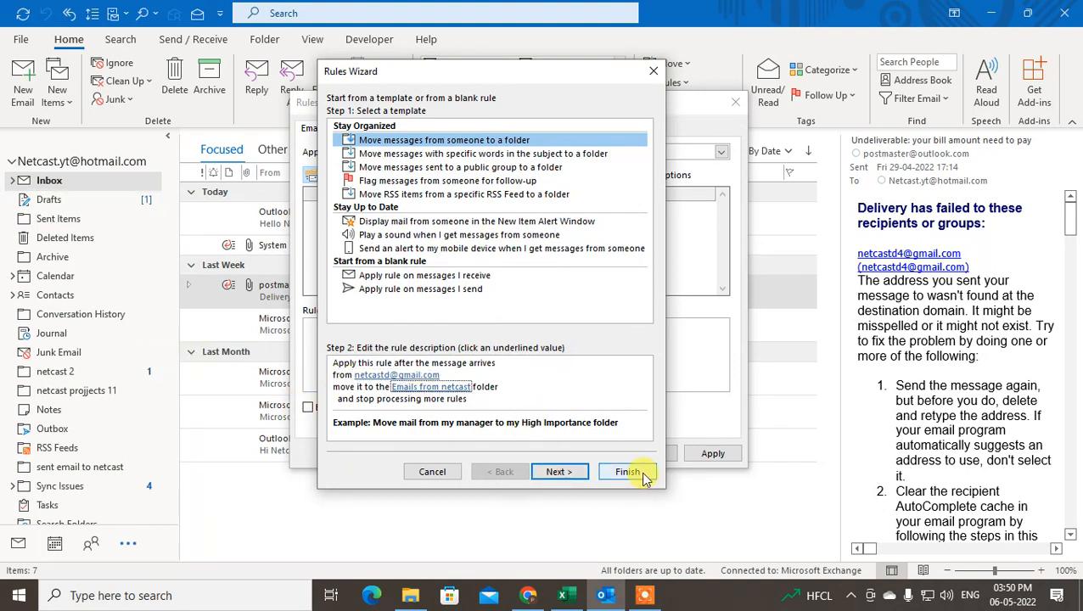
# On the conditions page, add 'on this computer only' and test then untick other conditions
pyautogui.click(553, 471)
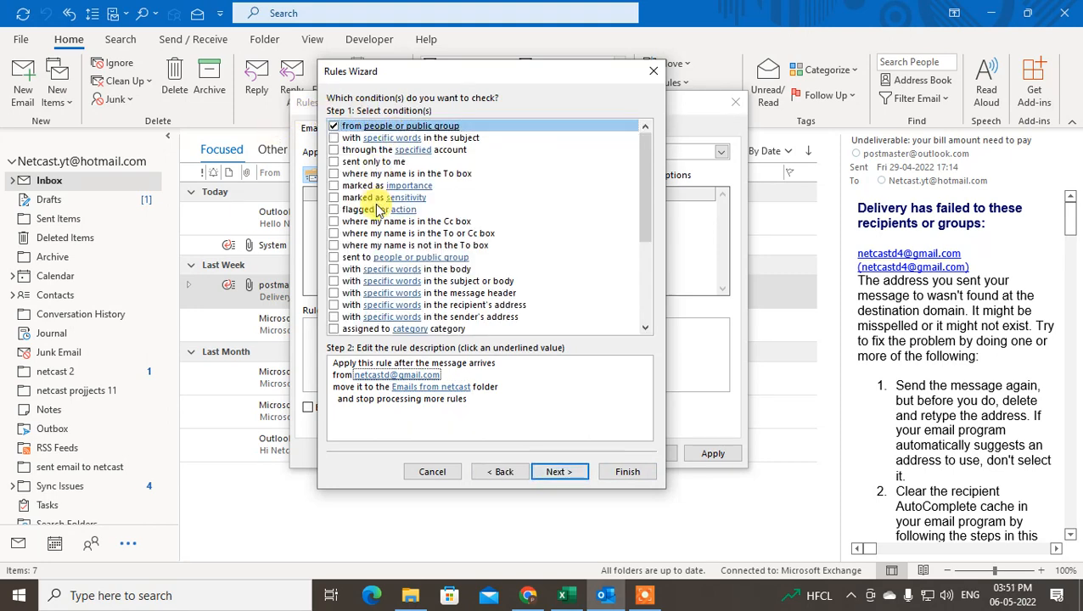
pyautogui.click(333, 137)
pyautogui.click(334, 139)
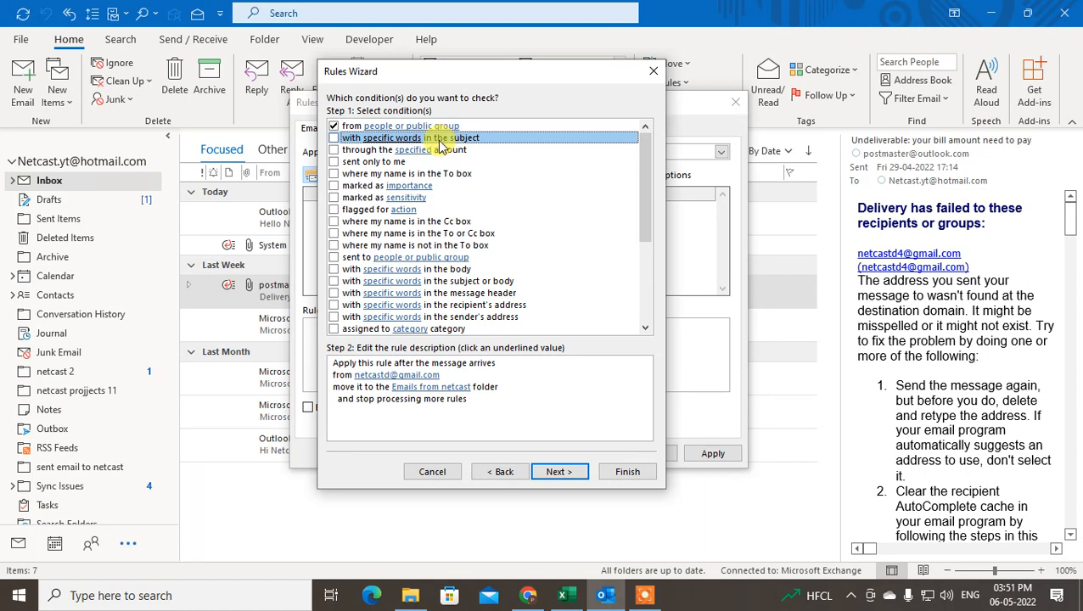
pyautogui.click(334, 150)
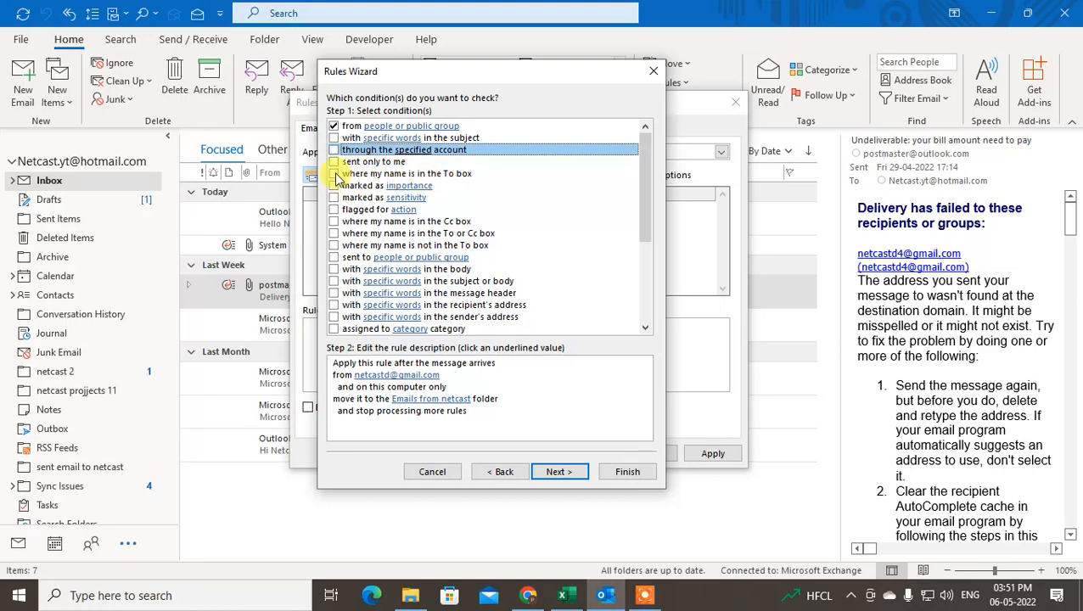
pyautogui.click(333, 173)
pyautogui.click(333, 162)
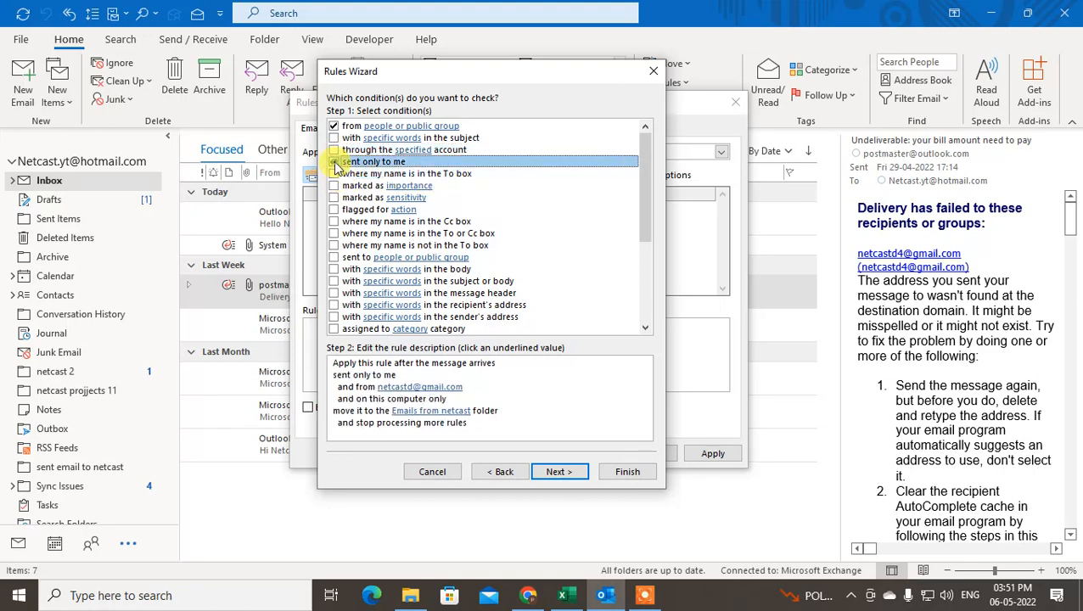
pyautogui.click(333, 162)
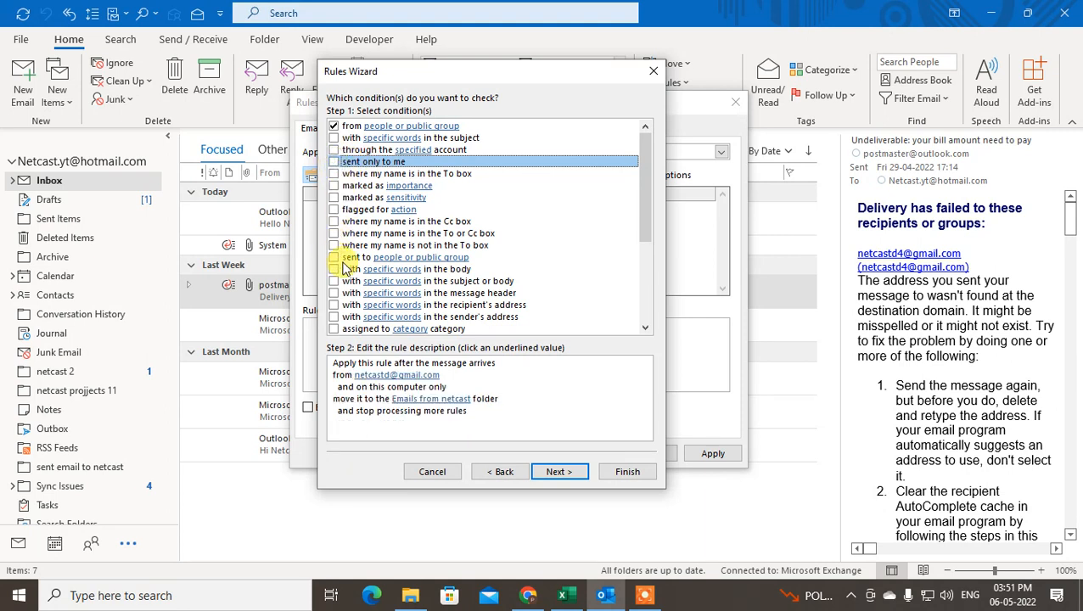
pyautogui.click(335, 173)
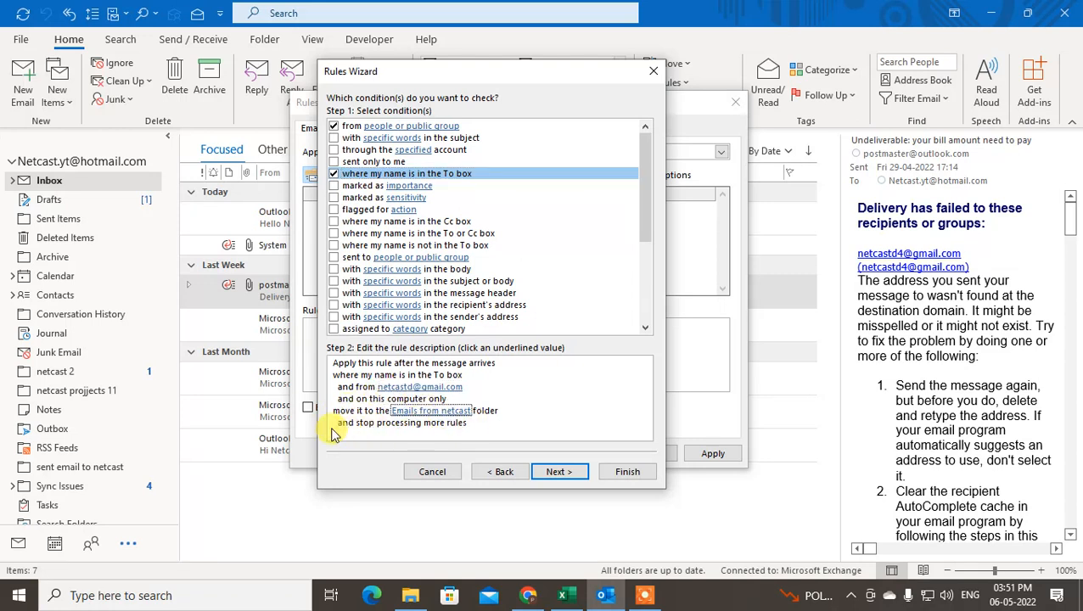
pyautogui.click(334, 174)
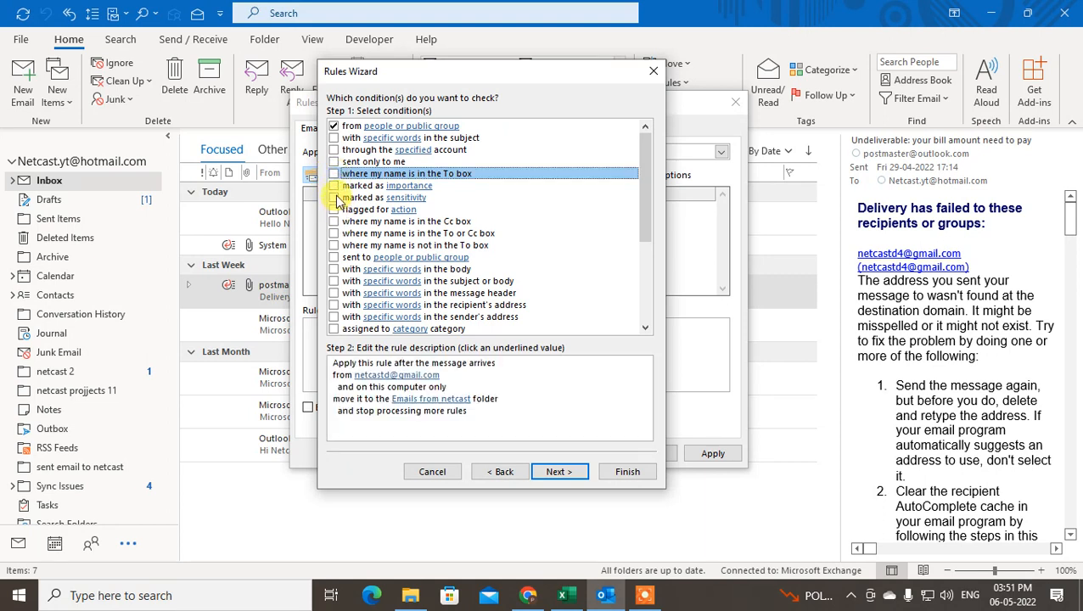
pyautogui.click(333, 210)
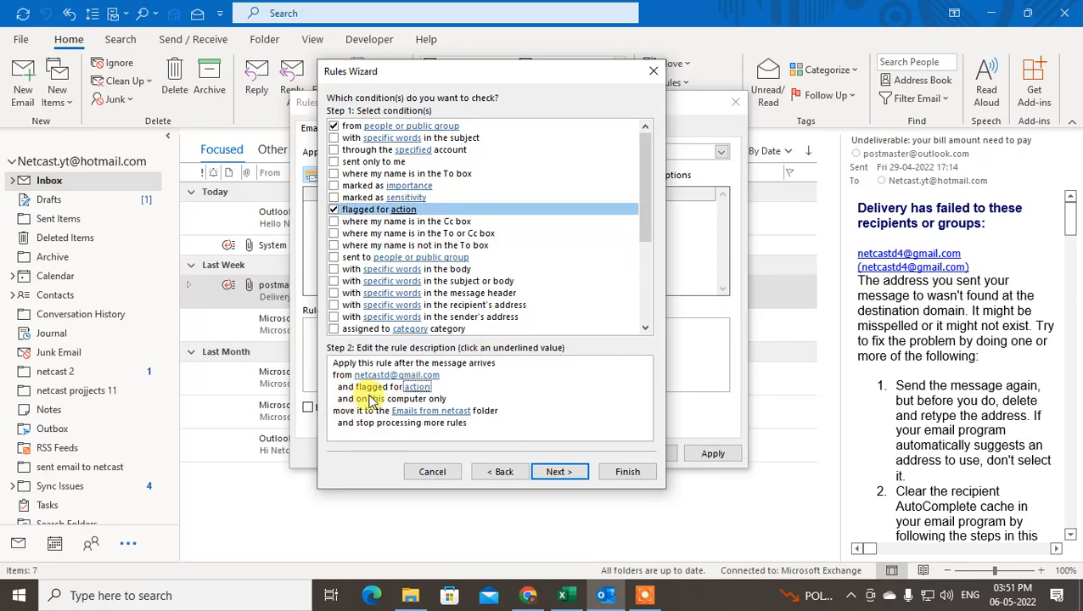
# Try a words-in-the-body condition with 'netcast', then cancel and remove it
pyautogui.click(334, 270)
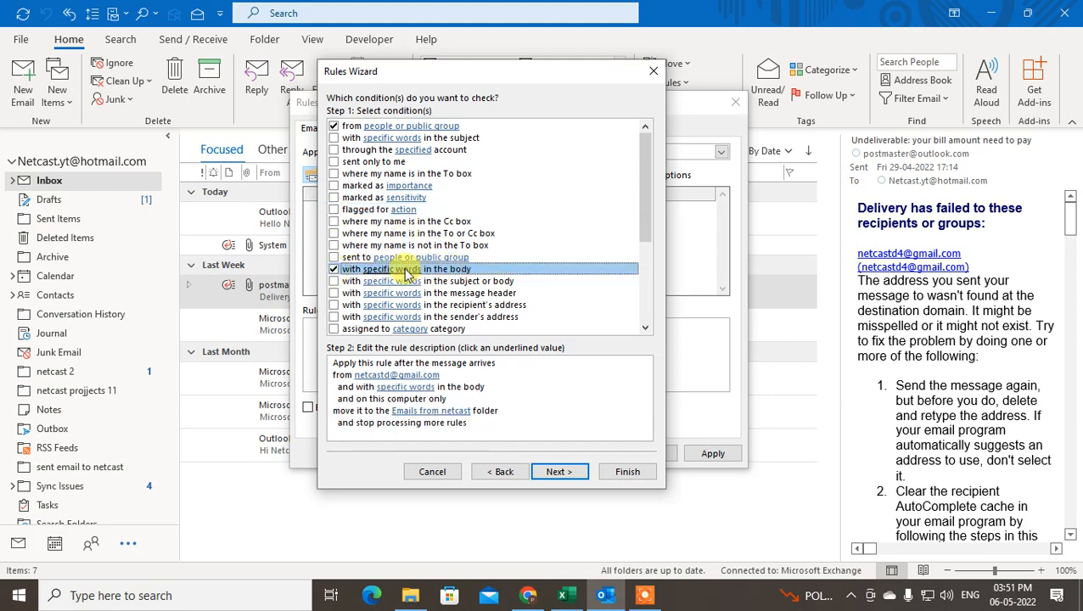
pyautogui.click(395, 389)
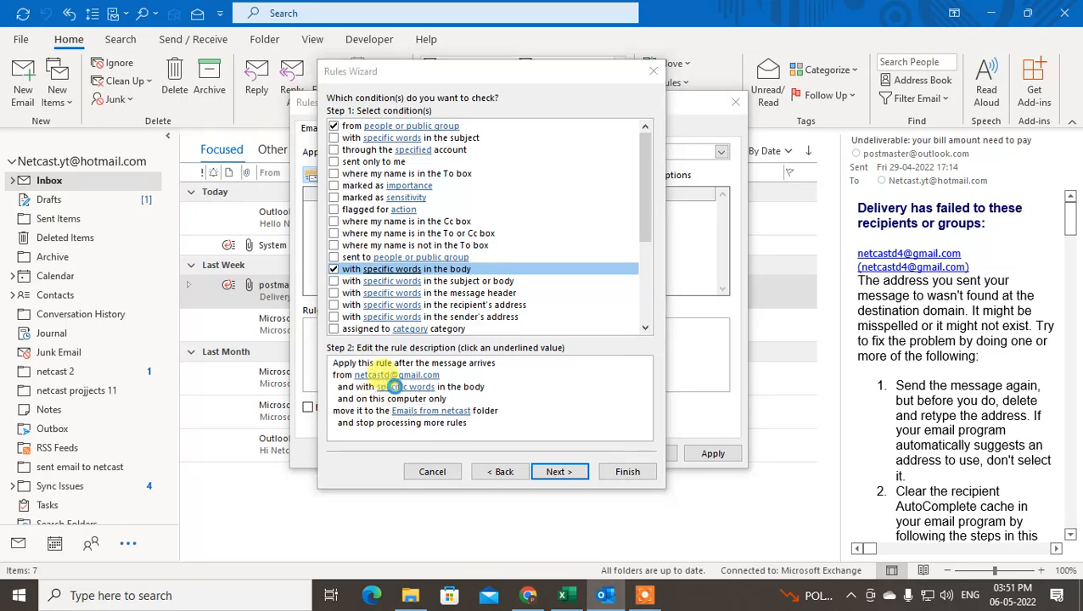
pyautogui.click(393, 237)
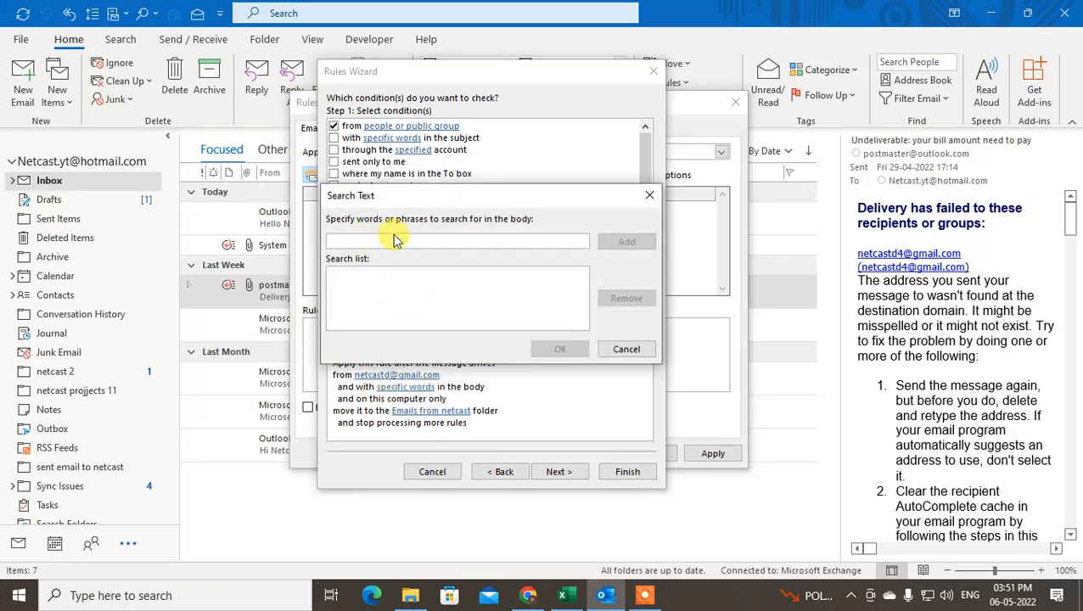
pyautogui.write('netcast')
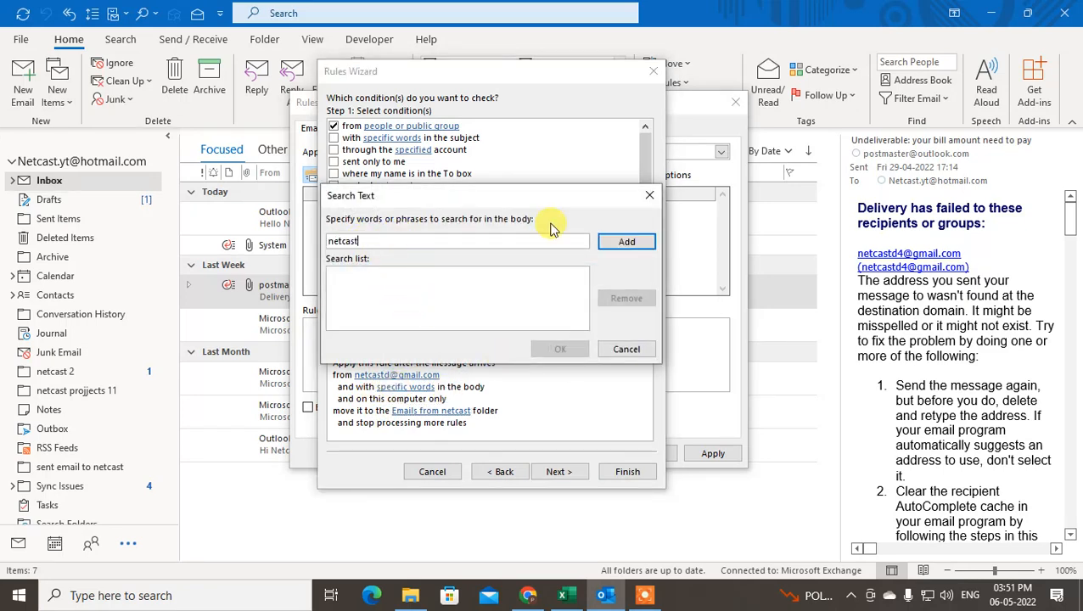
pyautogui.click(625, 241)
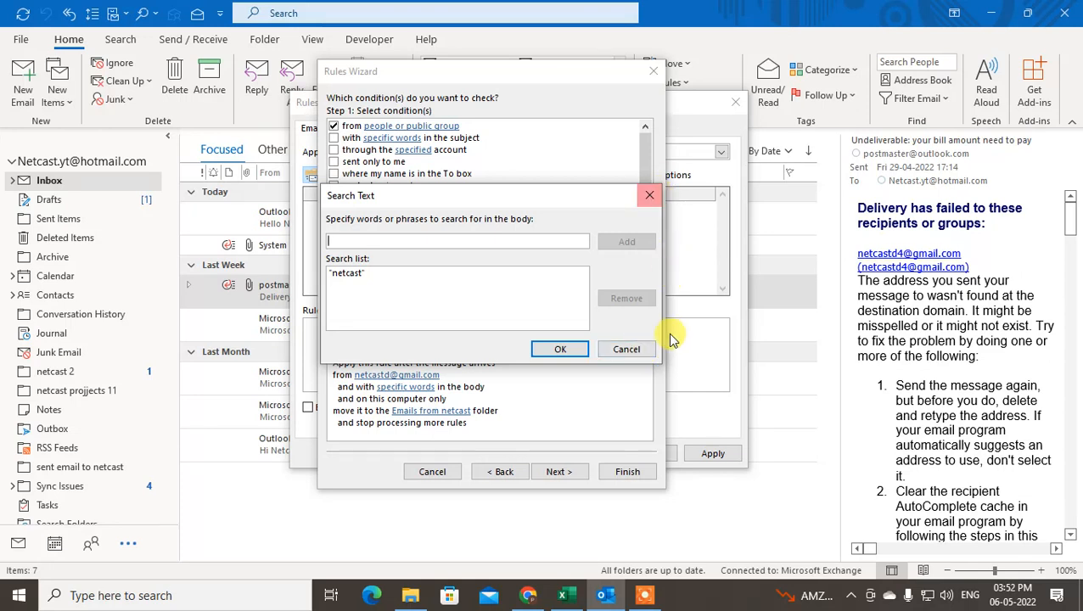
pyautogui.click(628, 349)
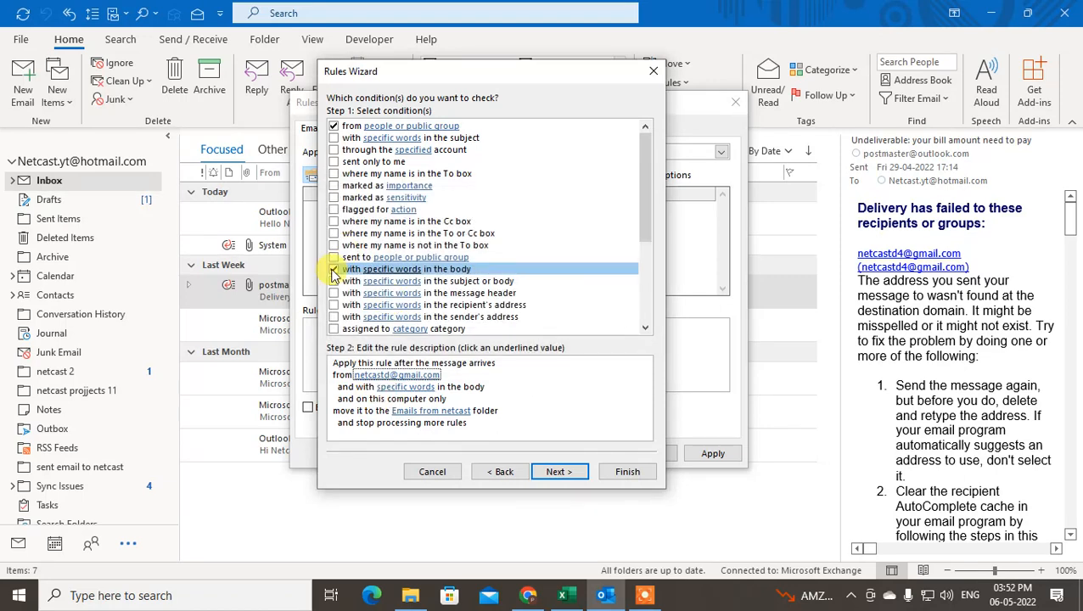
pyautogui.click(334, 269)
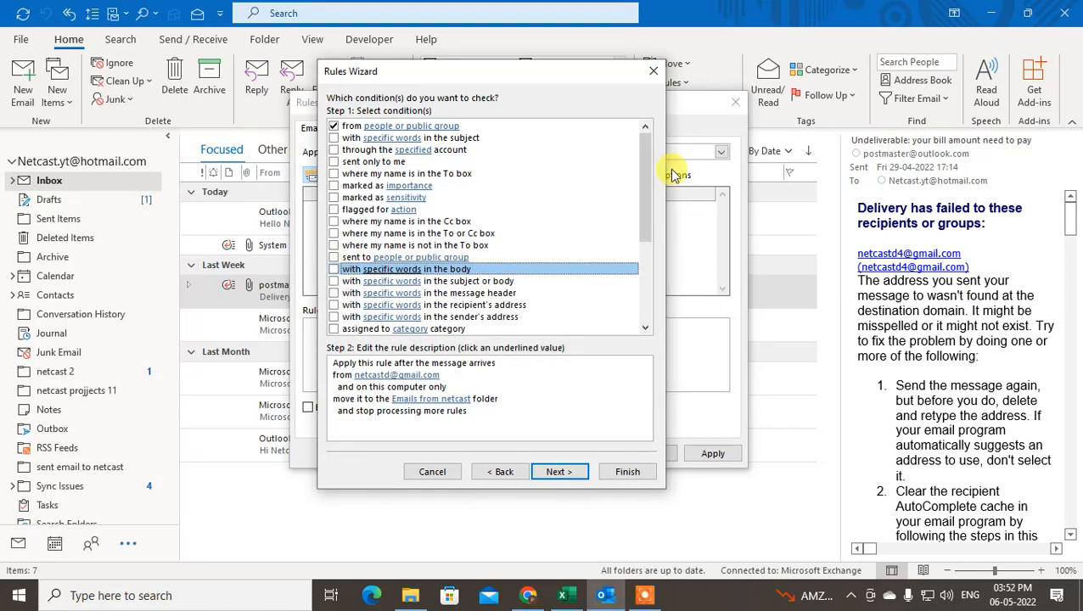
pyautogui.moveTo(649, 148); pyautogui.dragTo(649, 146)
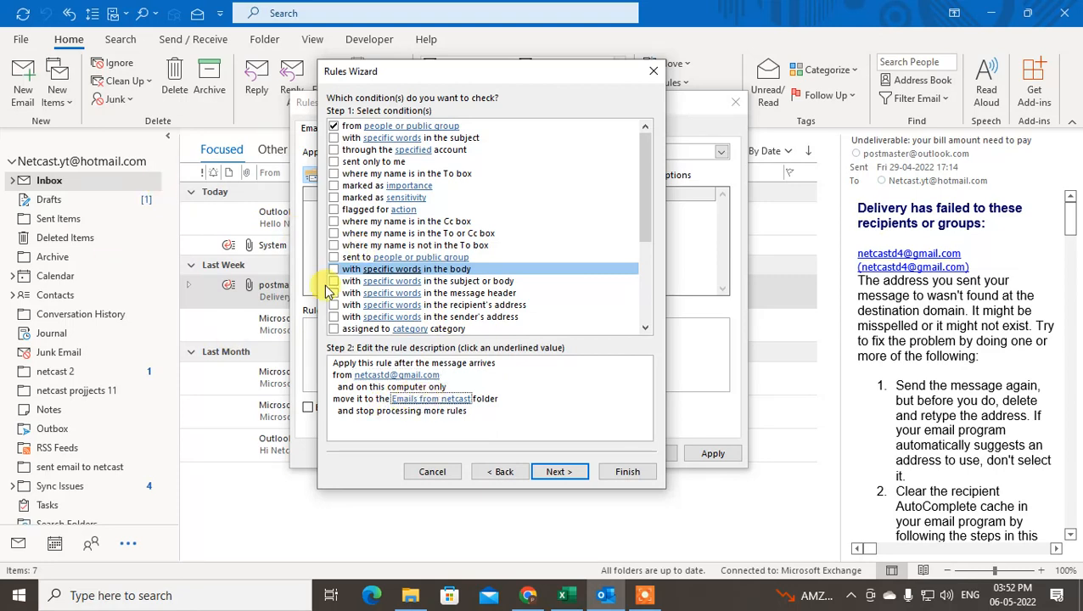
pyautogui.moveTo(646, 161); pyautogui.dragTo(338, 98)
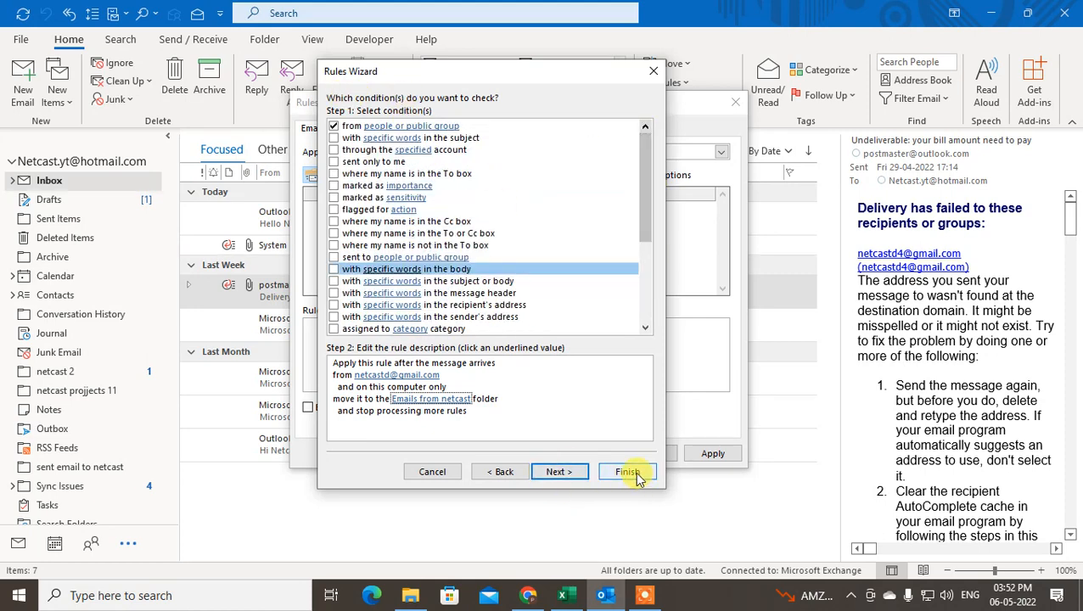
# Advance to the actions page and tick 'stop processing more rules'
pyautogui.click(558, 473)
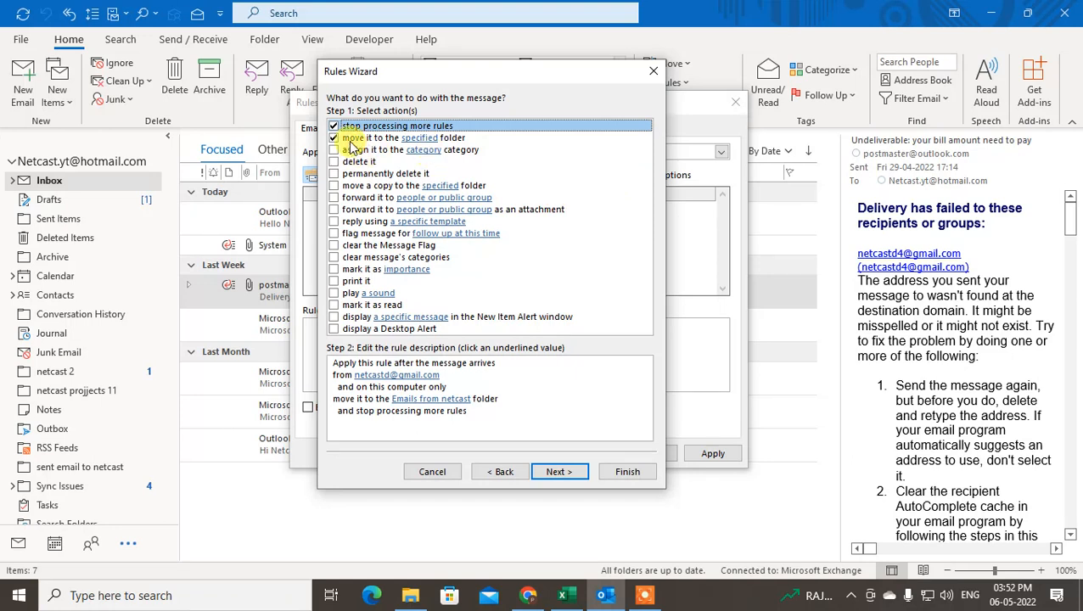
pyautogui.click(432, 399)
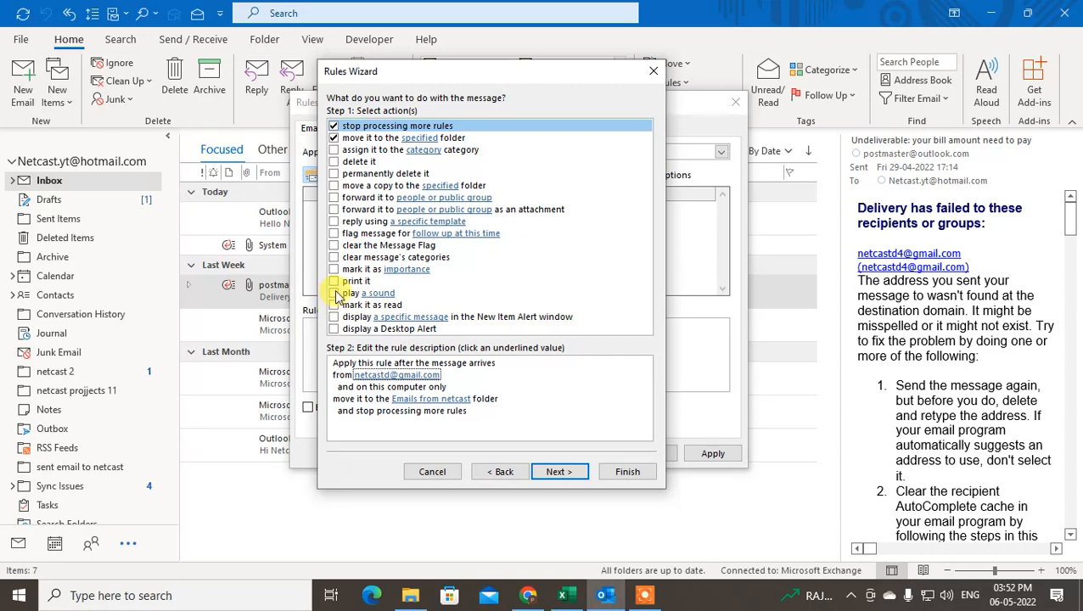
pyautogui.moveTo(560, 71); pyautogui.dragTo(561, 65)
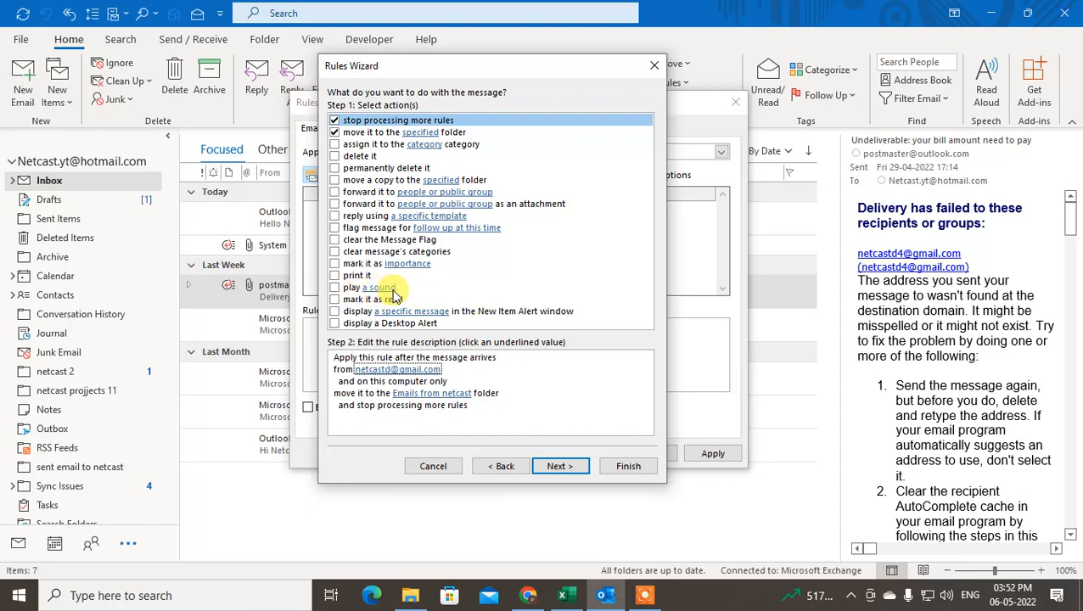
# Try a play-a-sound action, remove it again, and continue to the exceptions step
pyautogui.click(335, 288)
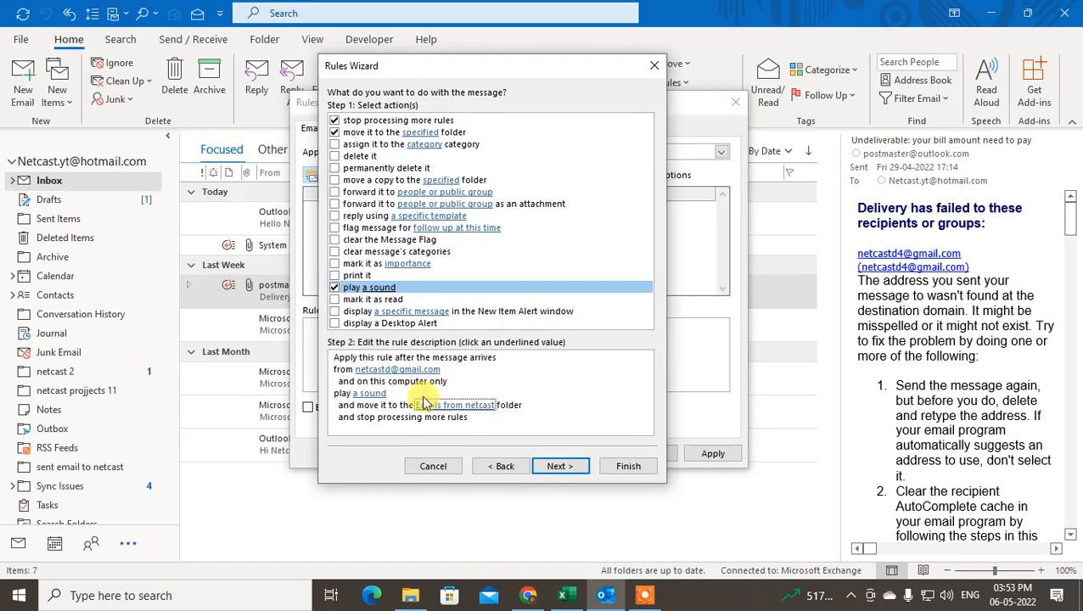
pyautogui.click(370, 393)
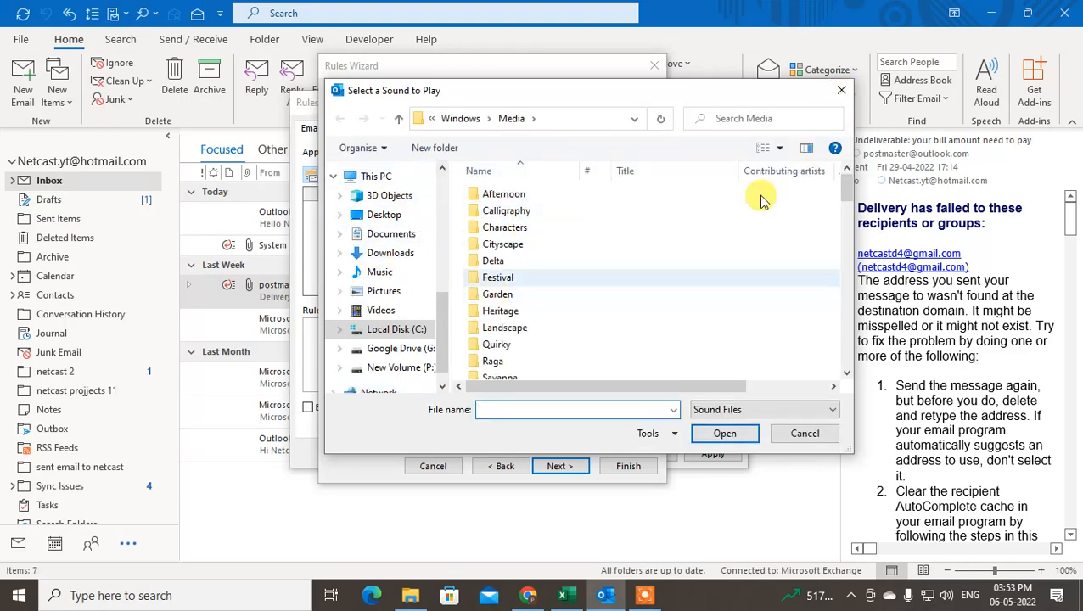
pyautogui.click(840, 92)
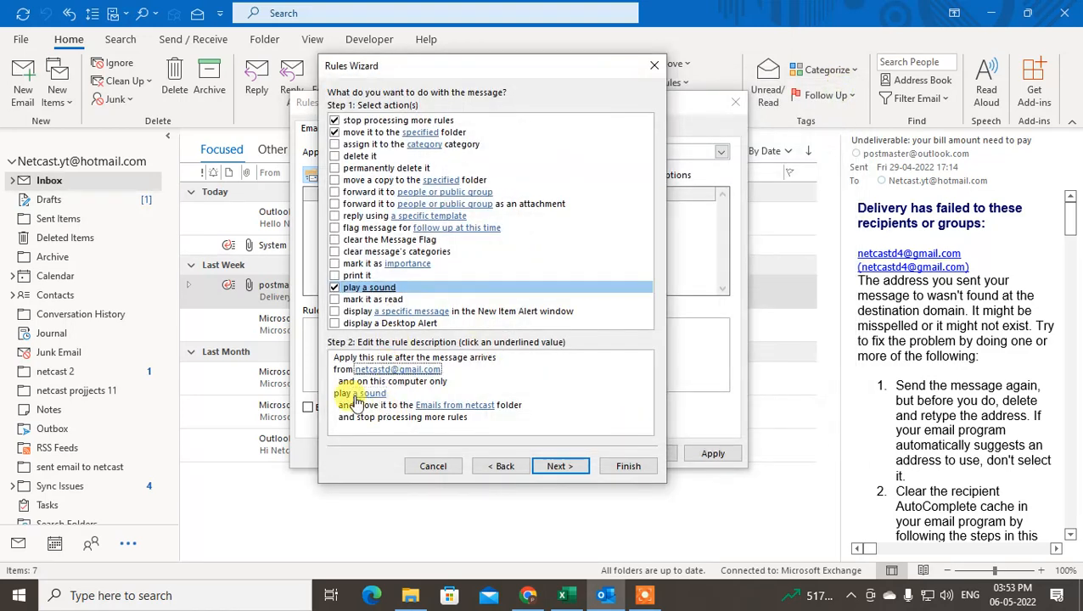
pyautogui.click(334, 286)
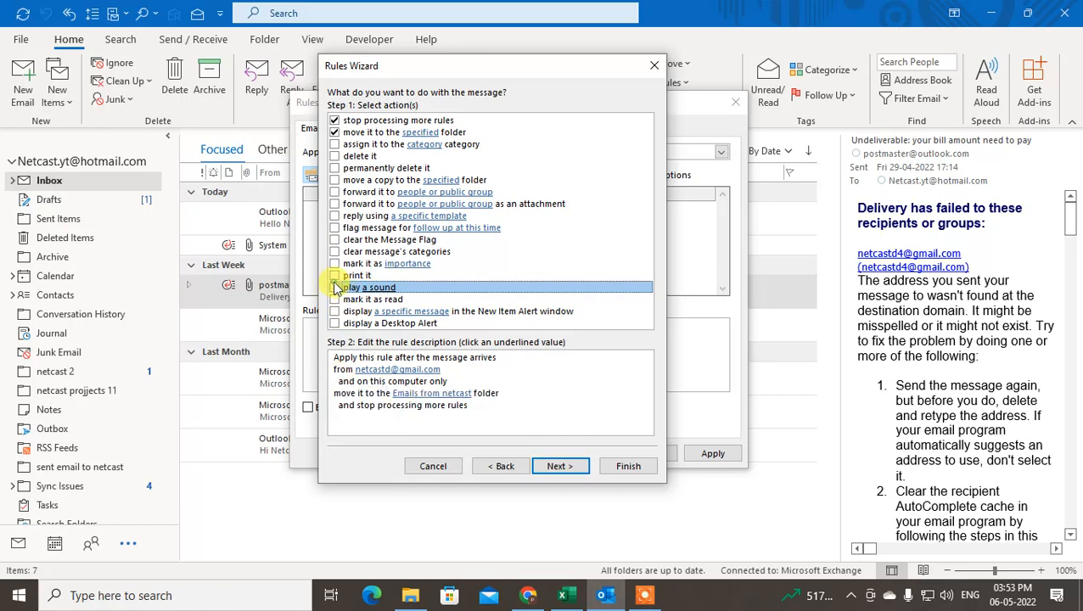
pyautogui.click(556, 465)
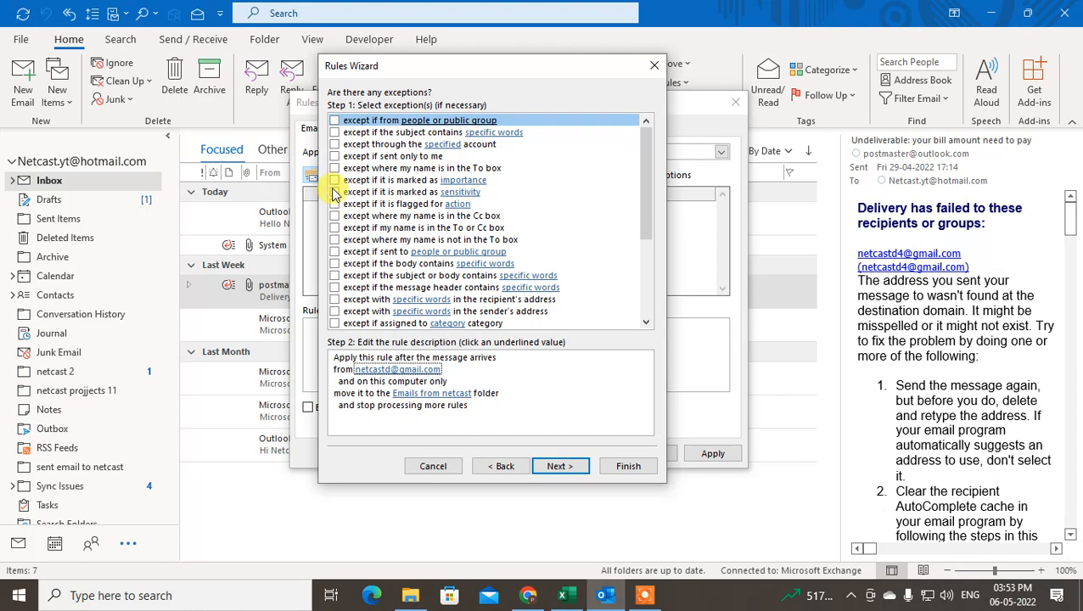
pyautogui.click(559, 467)
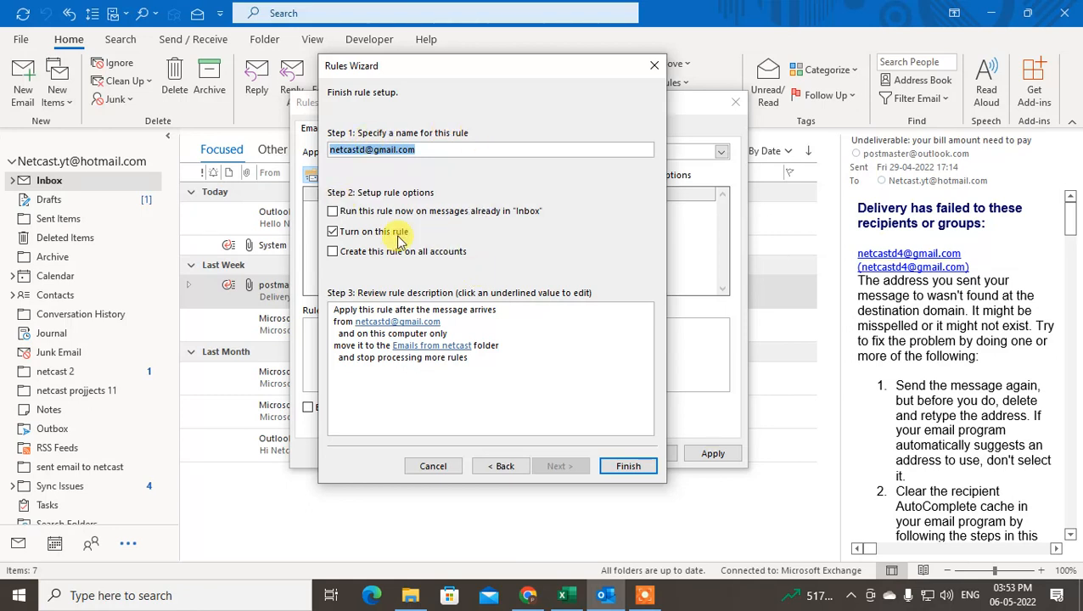
pyautogui.click(492, 212)
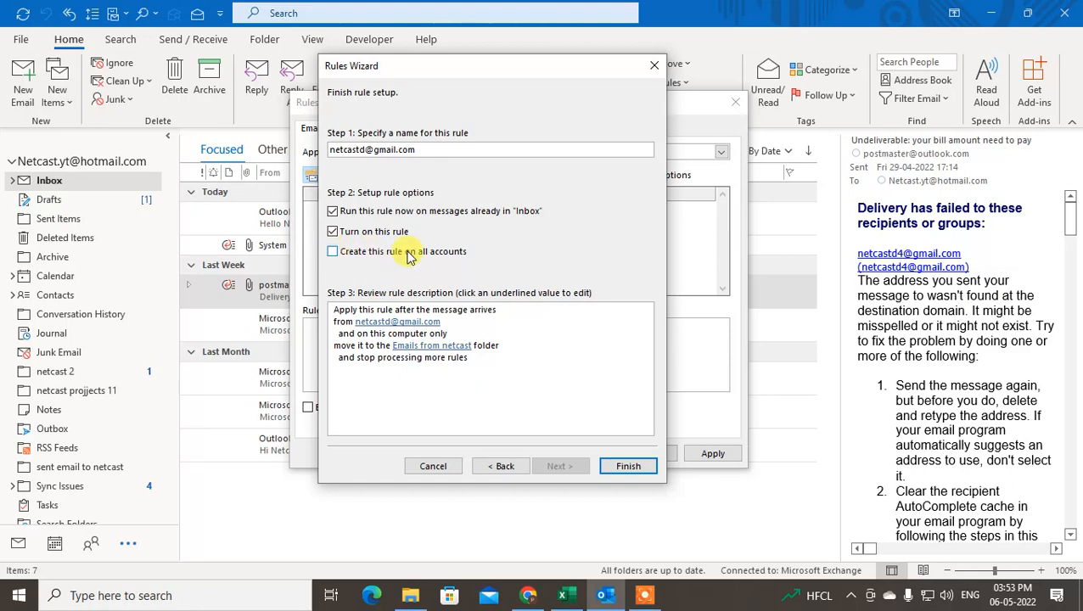
pyautogui.click(626, 467)
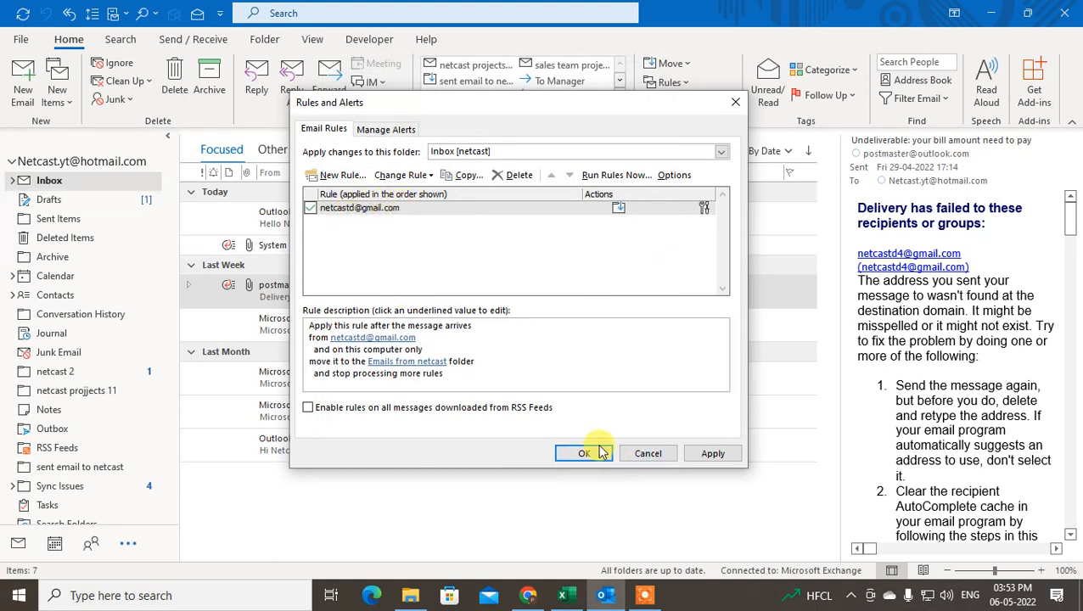
# Apply the new rule, accept the server-processing warning, and close Rules and Alerts with OK
pyautogui.click(711, 455)
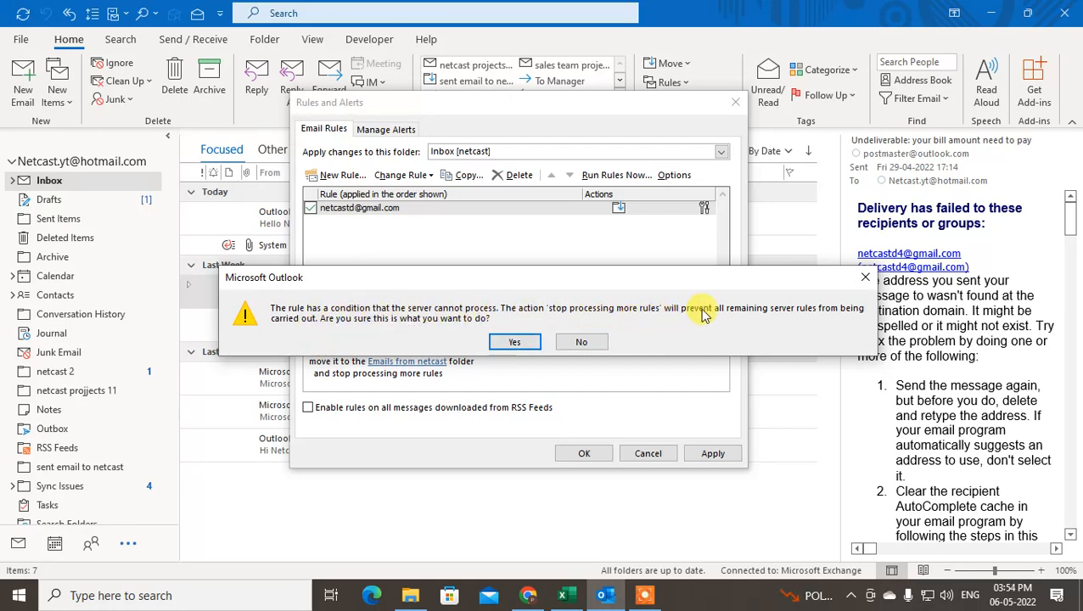
pyautogui.click(515, 341)
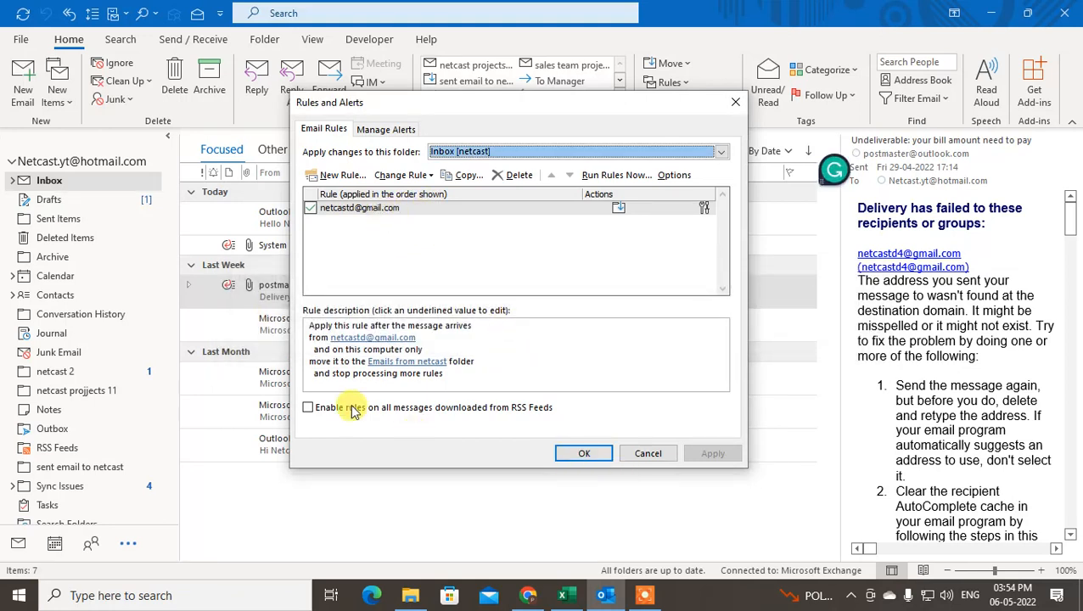
pyautogui.click(373, 388)
pyautogui.click(584, 453)
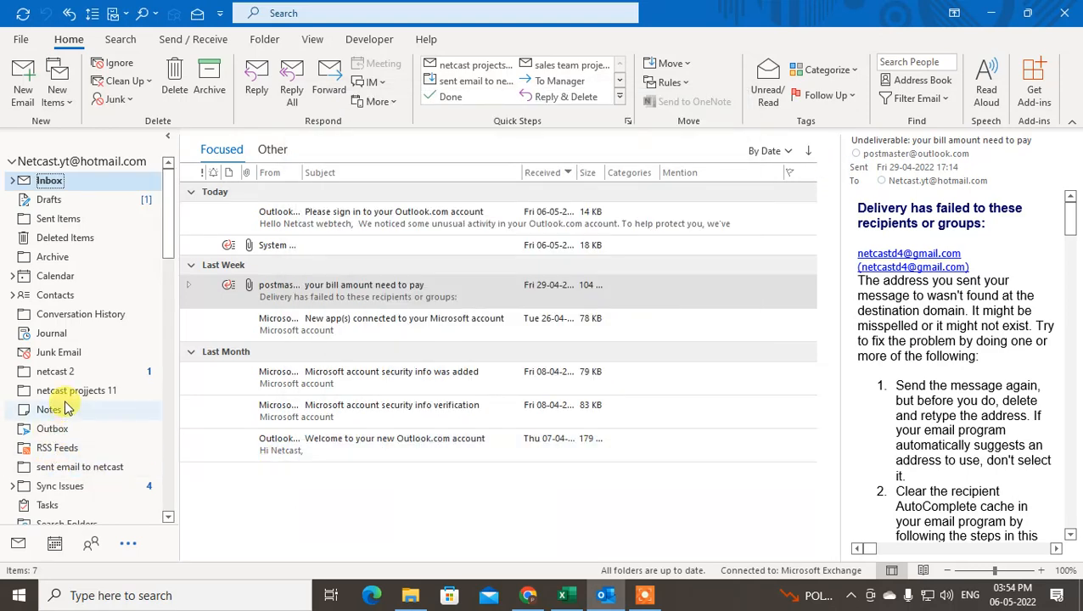
# Browse google updates, netcast sent email, test filter and folder 999, ending on the empty Emails from netcast folder
pyautogui.moveTo(166, 212); pyautogui.dragTo(170, 358)
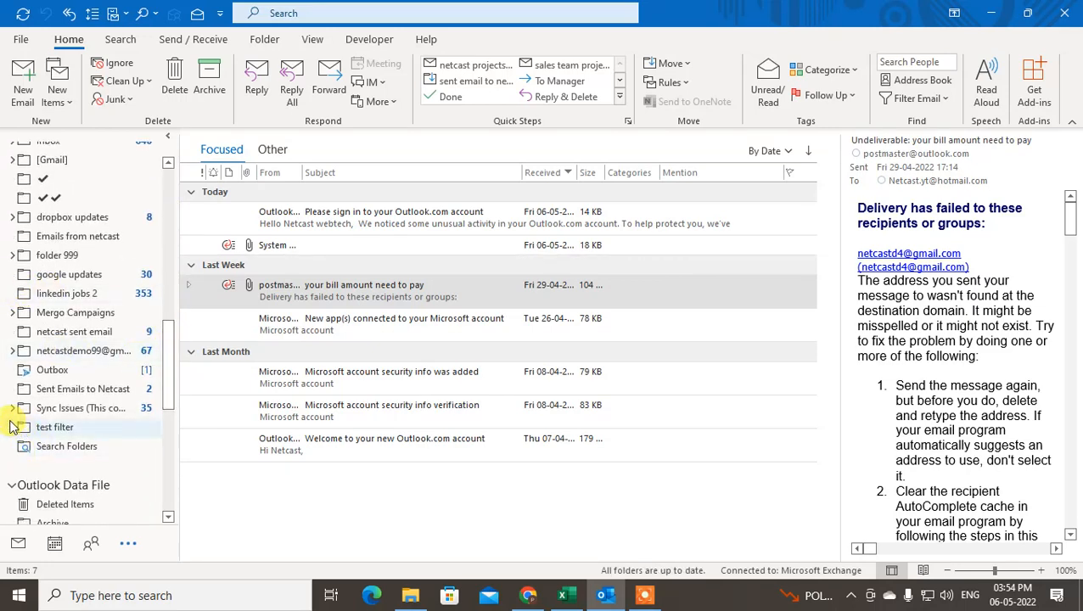
pyautogui.click(87, 233)
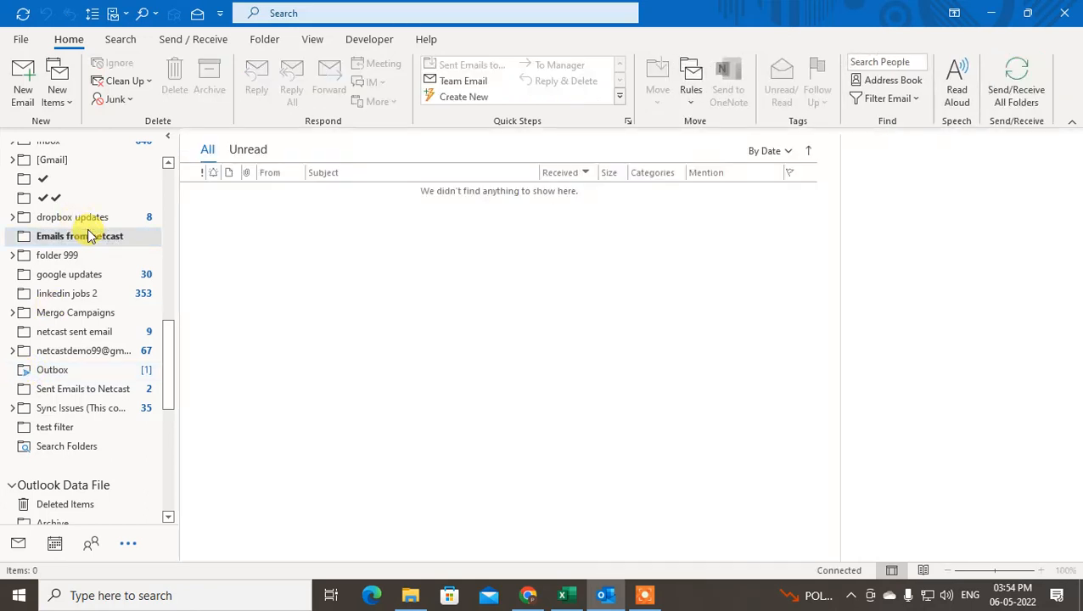
pyautogui.click(102, 270)
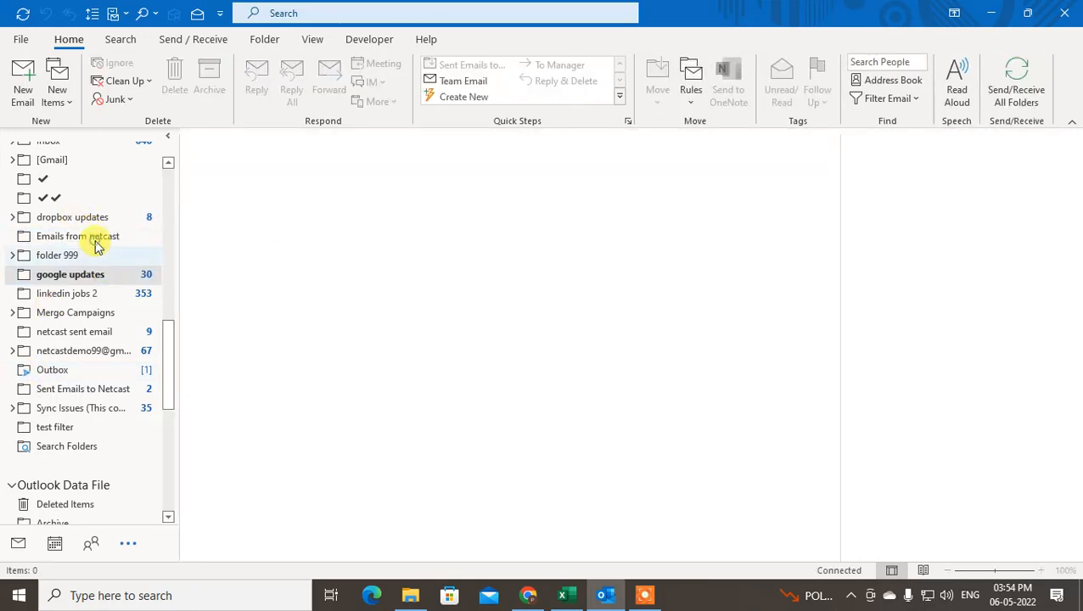
pyautogui.click(89, 237)
pyautogui.click(102, 333)
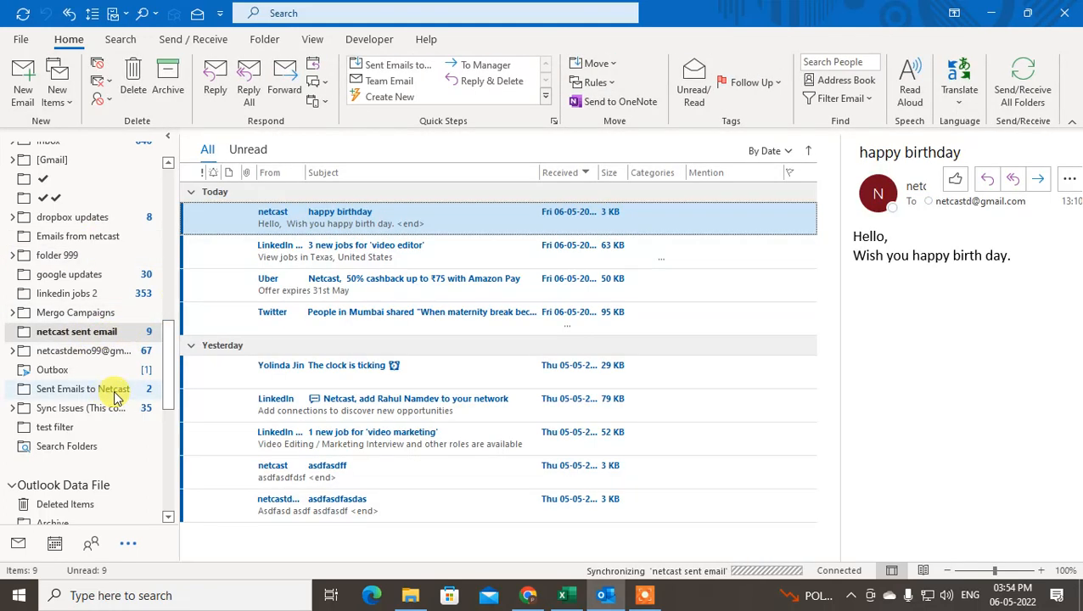
pyautogui.click(85, 428)
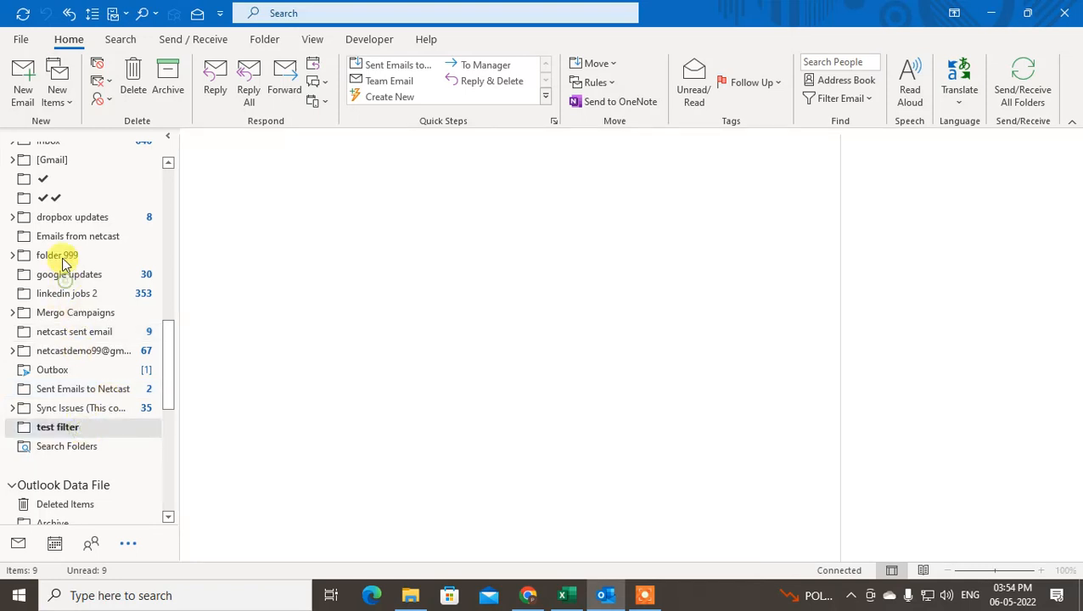
pyautogui.click(68, 274)
pyautogui.click(61, 255)
pyautogui.click(79, 238)
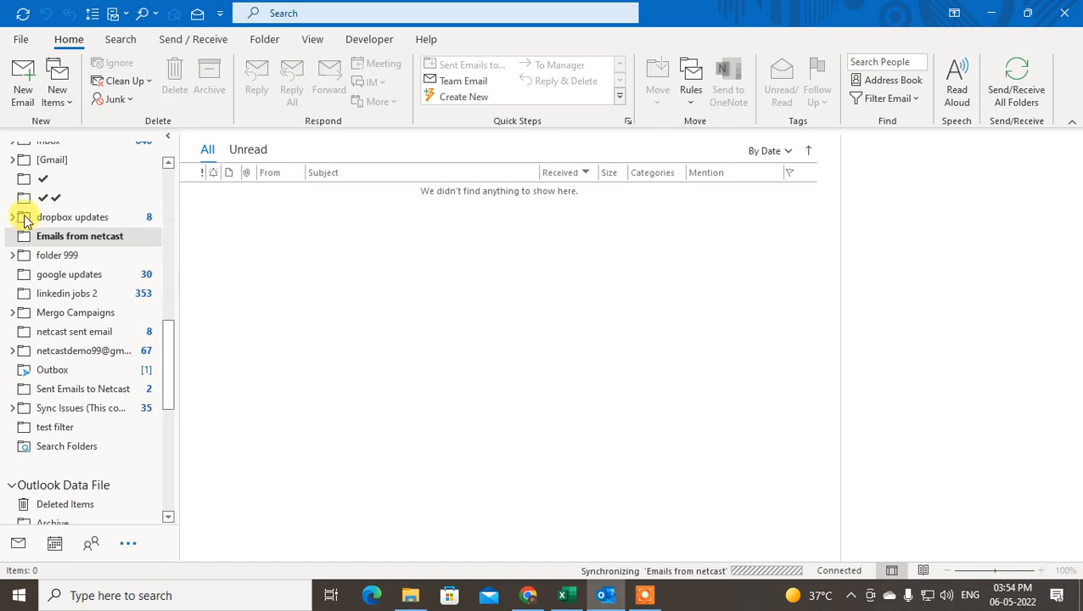
pyautogui.scroll(15, 106, 310)
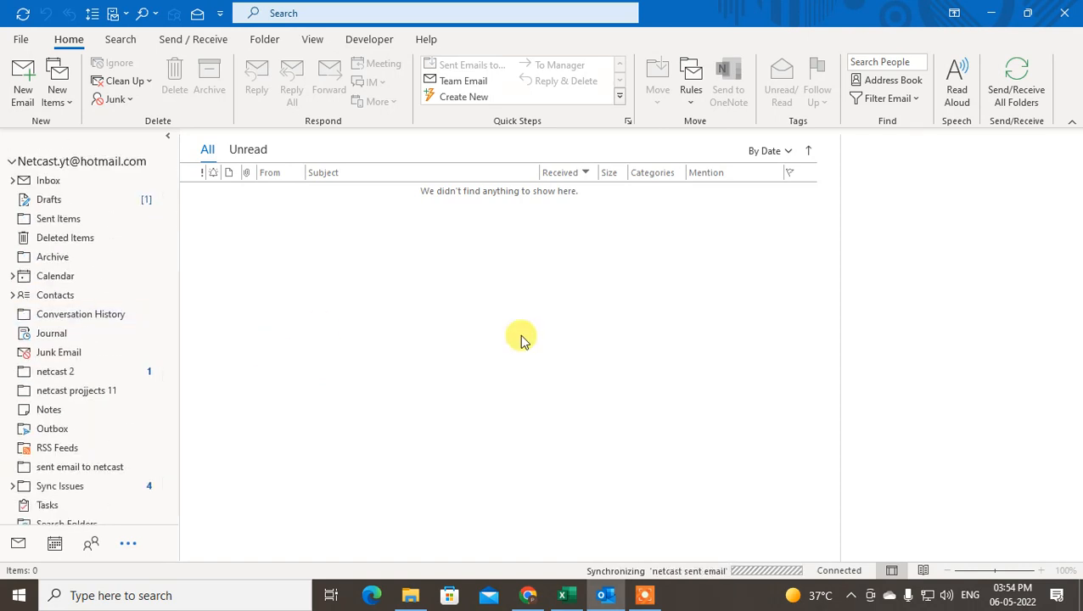
pyautogui.click(691, 83)
pyautogui.click(746, 148)
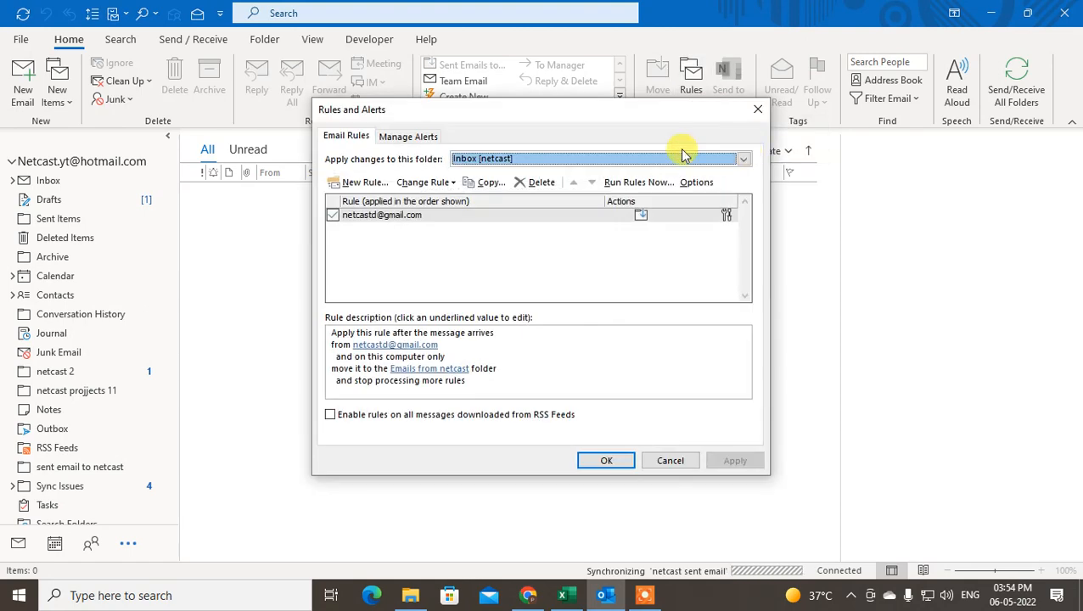
pyautogui.click(363, 219)
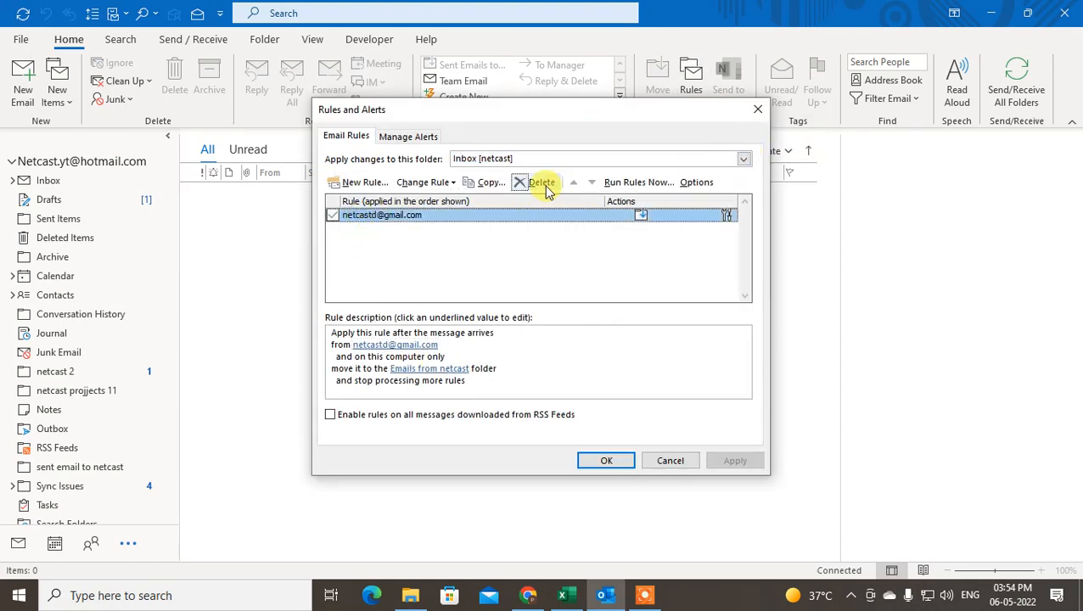
# Browse the New Rule templates, then cancel the Rules Wizard without creating another rule
pyautogui.click(357, 182)
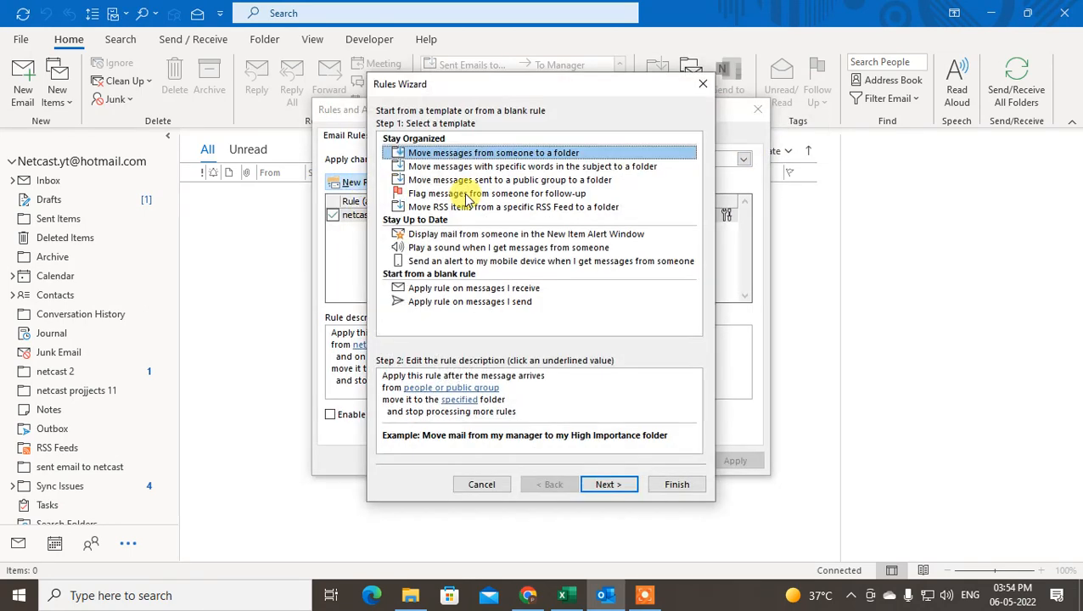
pyautogui.click(440, 193)
pyautogui.click(432, 180)
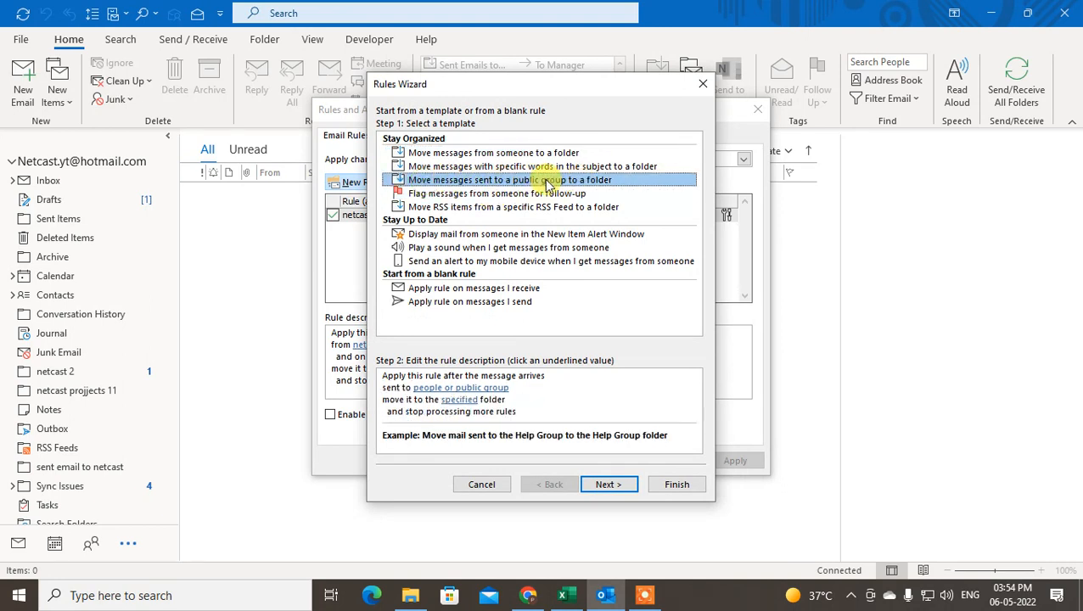
pyautogui.click(440, 166)
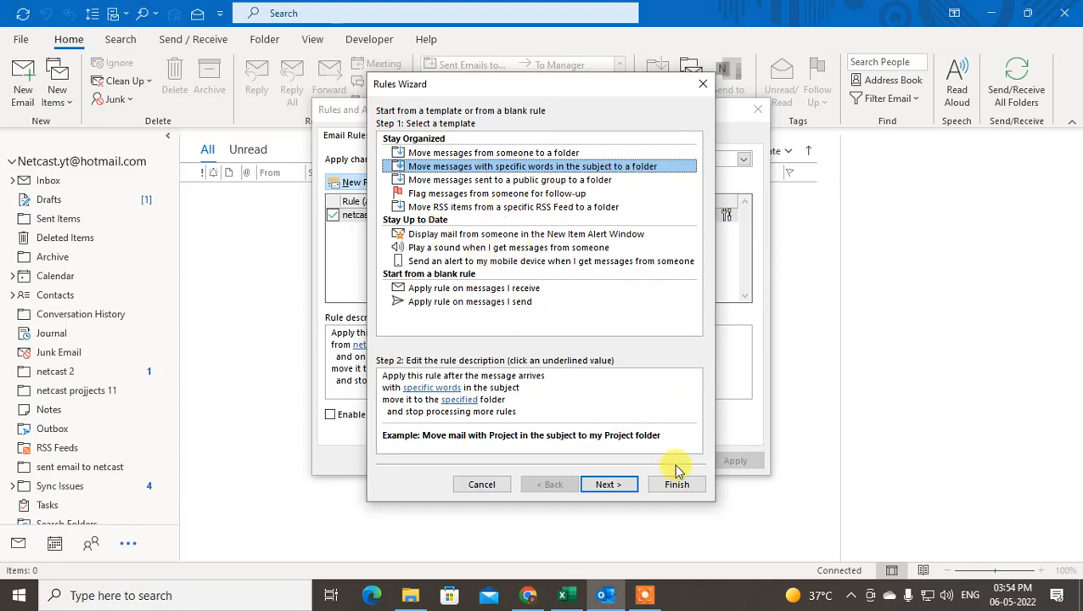
pyautogui.click(703, 84)
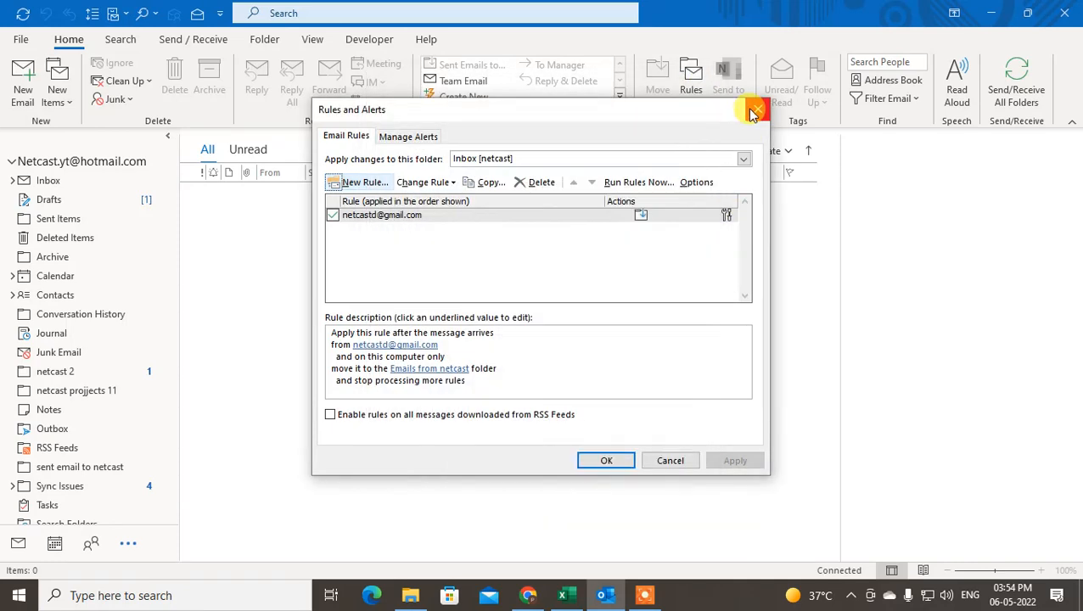